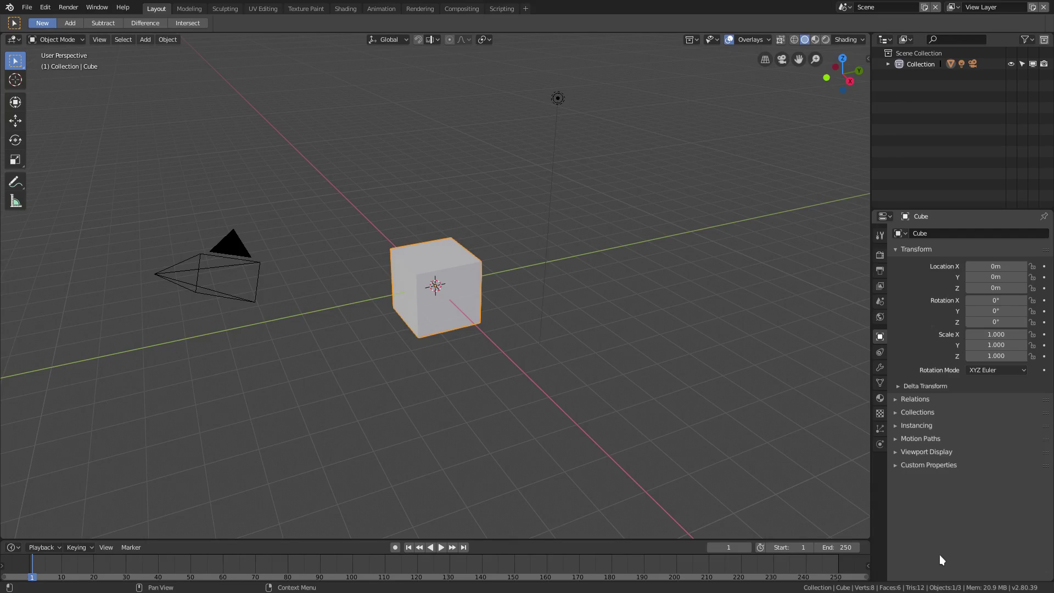
Add a plane mesh at the origin and scale it uniformly to about 8.6.
middle_click_drag(340, 306, 438, 327)
scroll(471, 356, "up", 2)
scroll(470, 351, "down", 2)
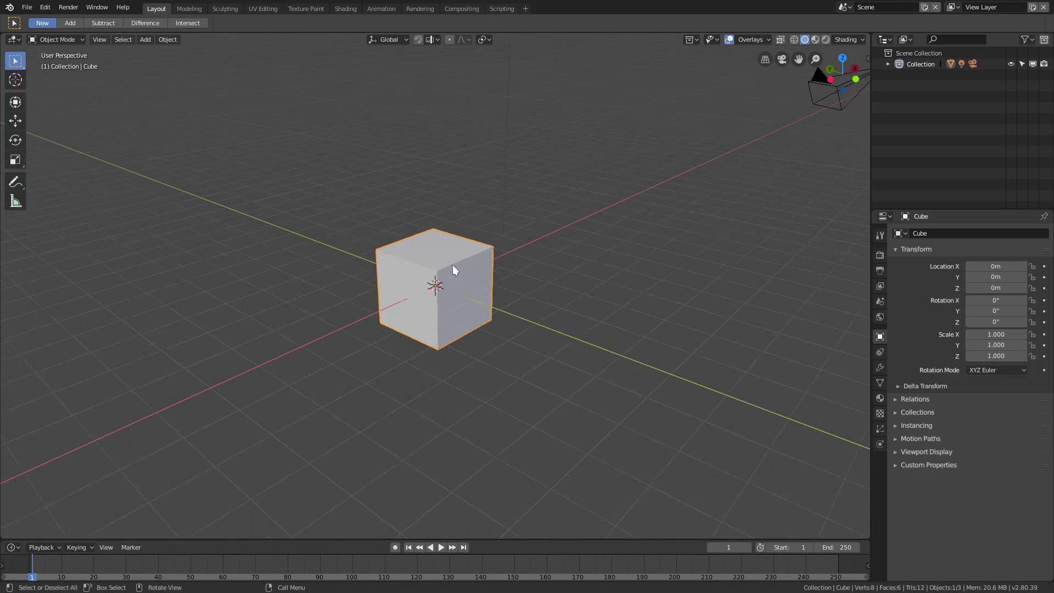
middle_click_drag(452, 264, 469, 313)
key("shift+a")
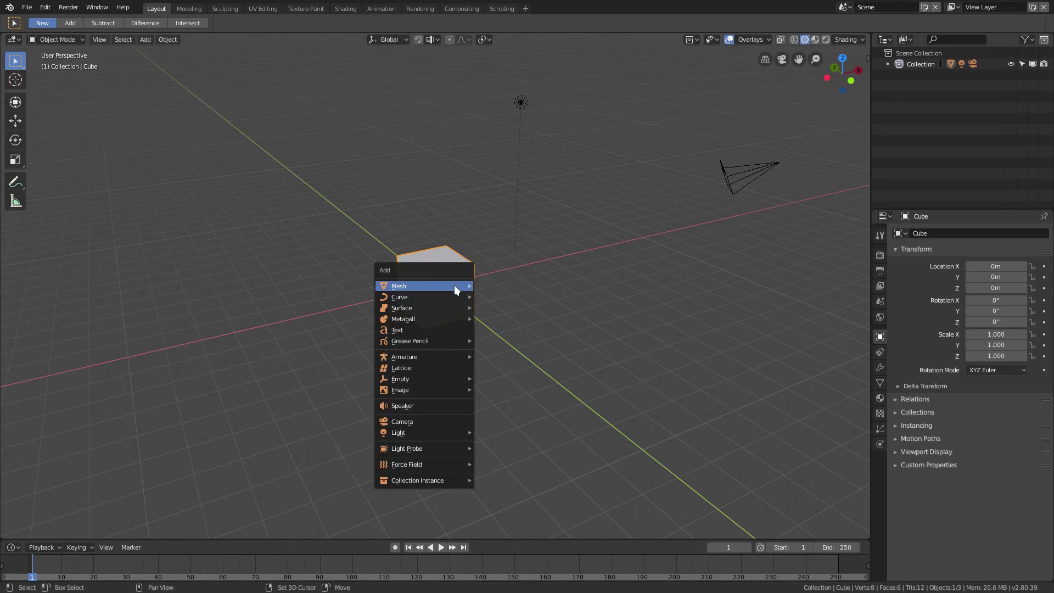
mouse_move(453, 285)
left_click(517, 287)
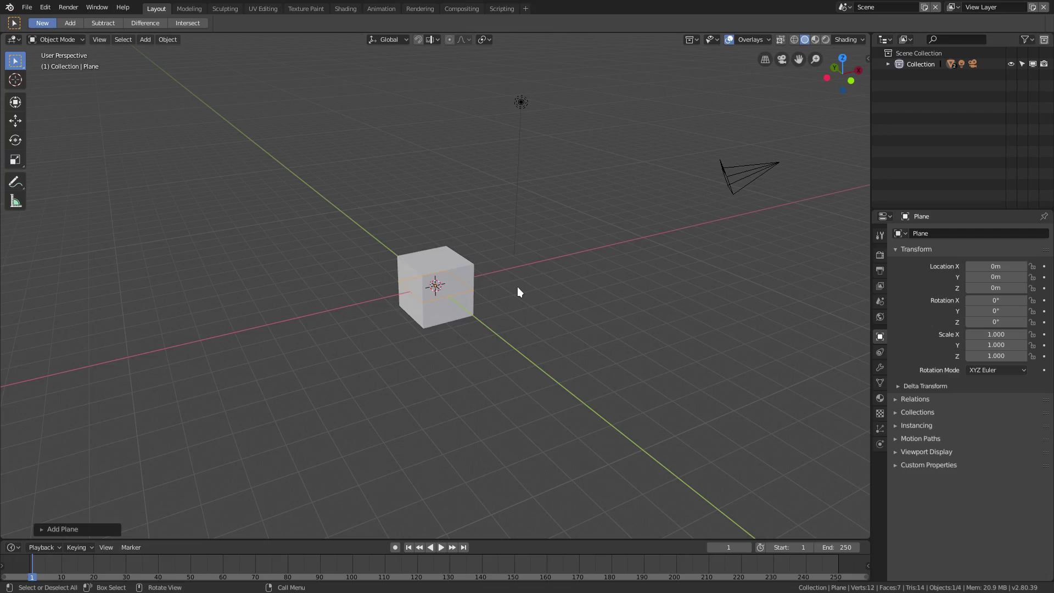
key("s")
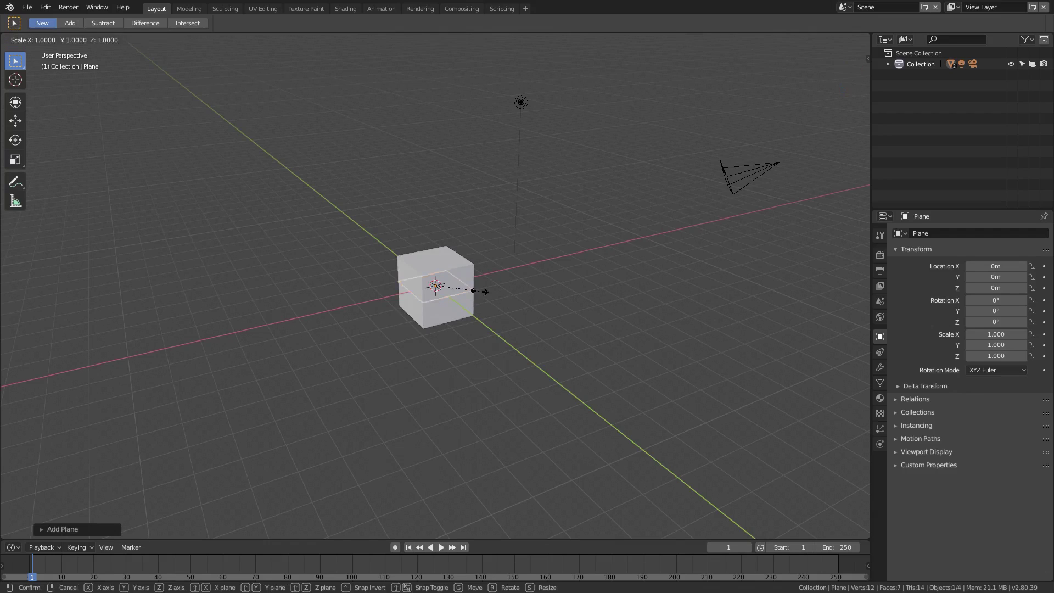
left_click(817, 286)
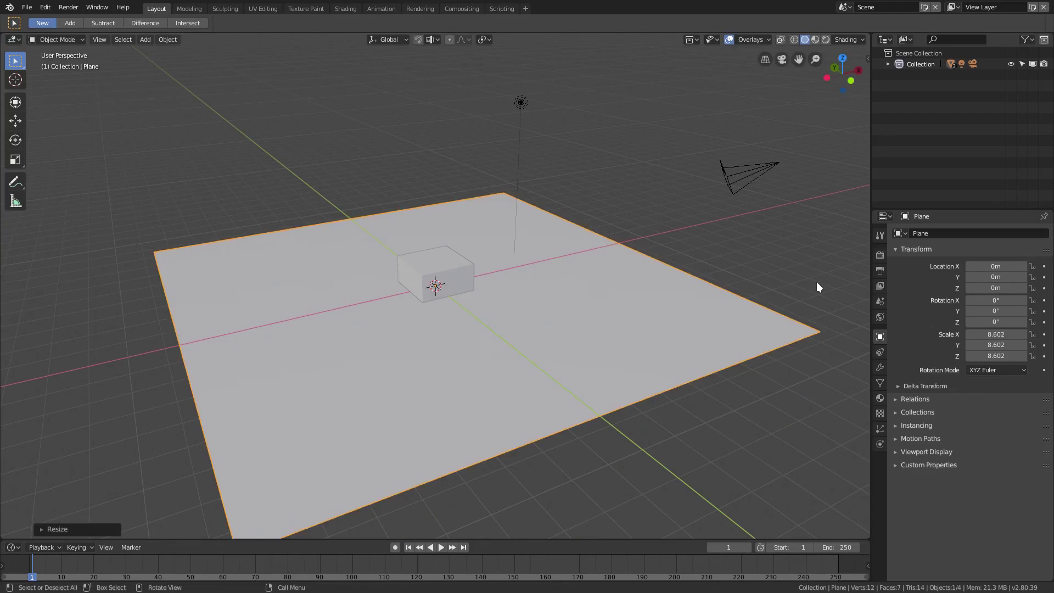
Raise the cube along the global Z axis to a height of about 2.74 m above the plane.
left_click(443, 284)
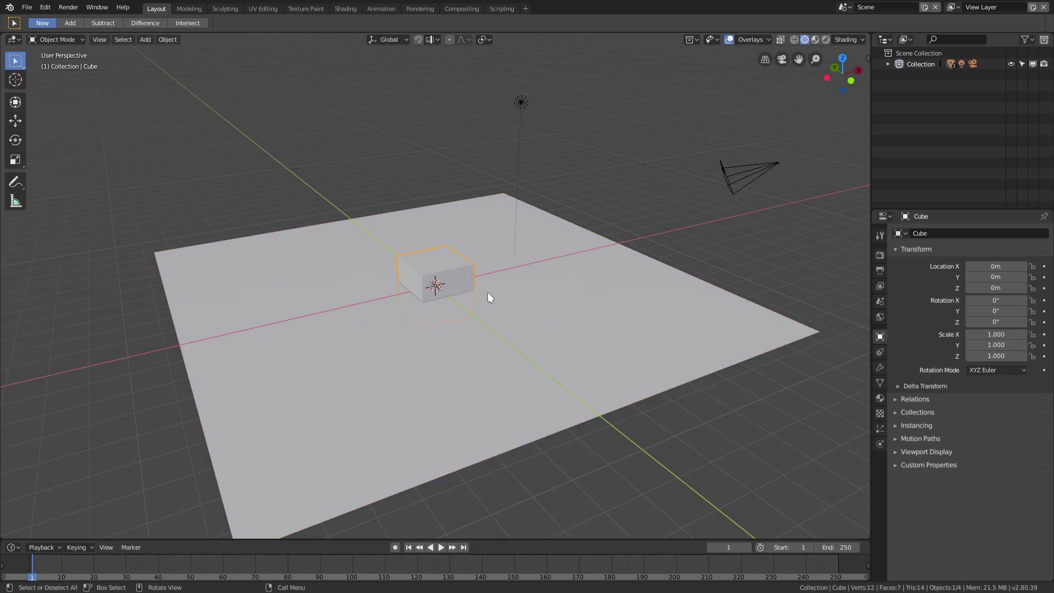
key("g")
key("z")
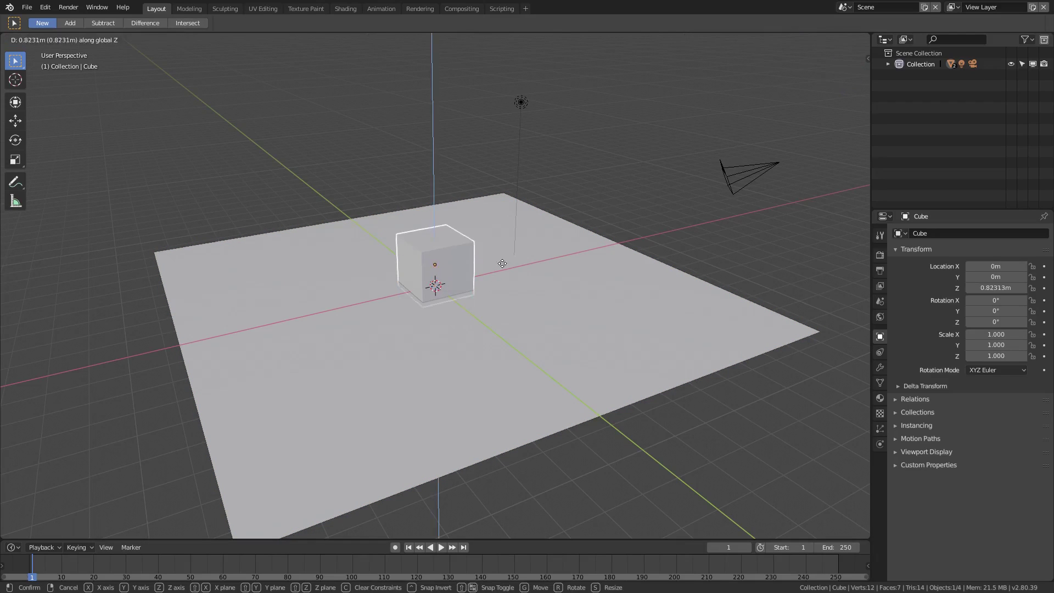
left_click(532, 219)
middle_click_drag(532, 219, 522, 241)
scroll(459, 268, "up", 3)
scroll(430, 252, "down", 3)
scroll(546, 236, "up", 3)
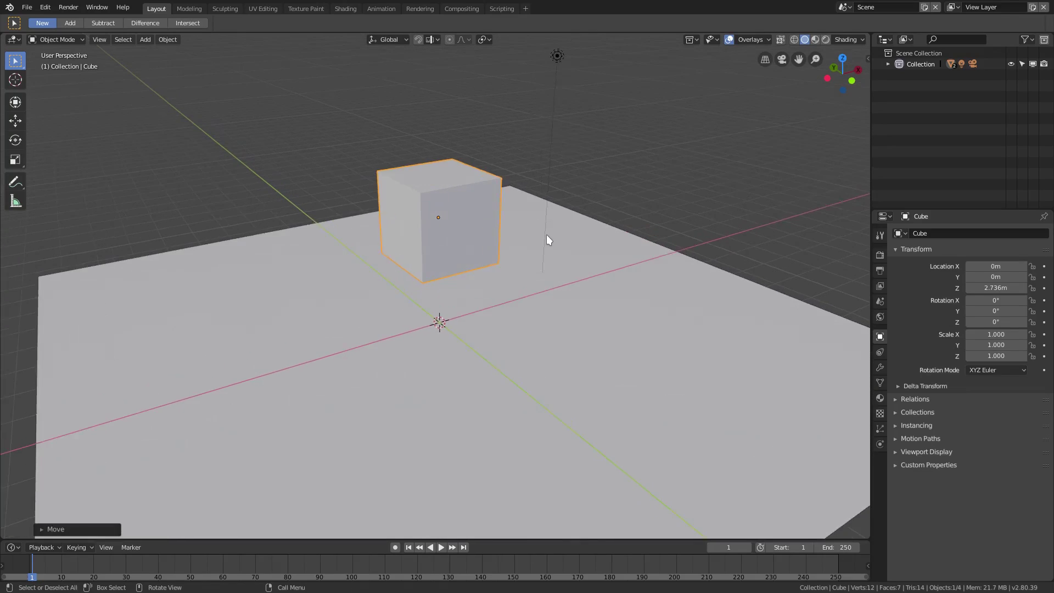
Enable Soft Body physics on the cube and widen the area showing its settings.
left_click(881, 444)
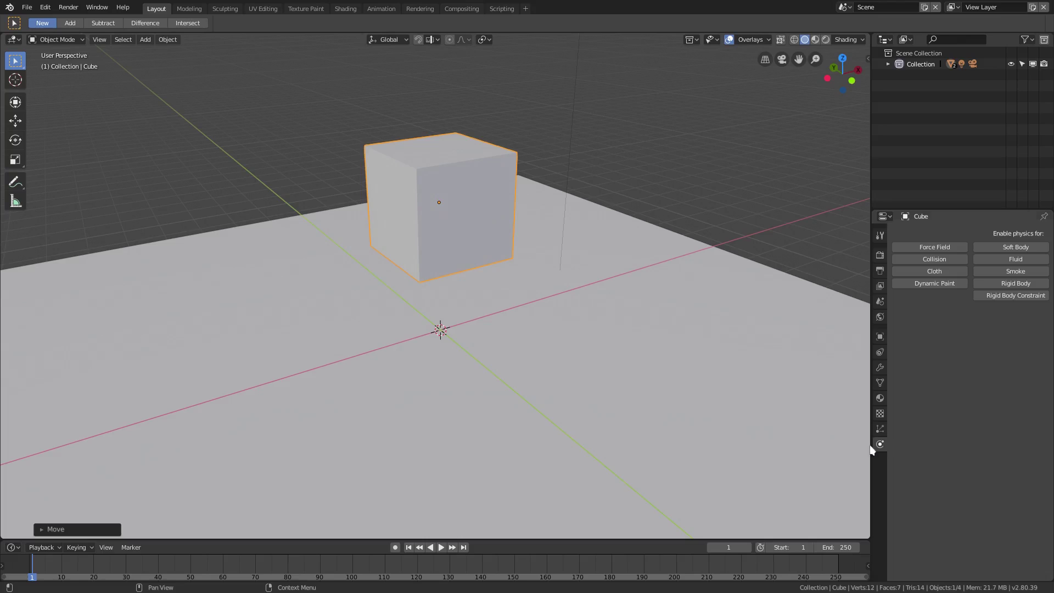
left_click(1020, 247)
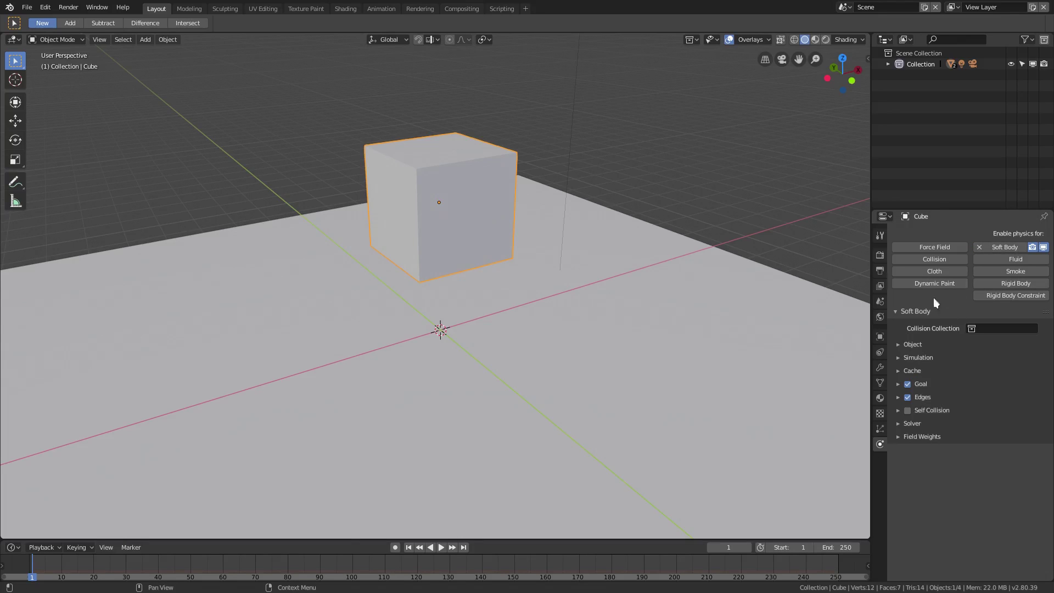
left_click_drag(868, 318, 849, 324)
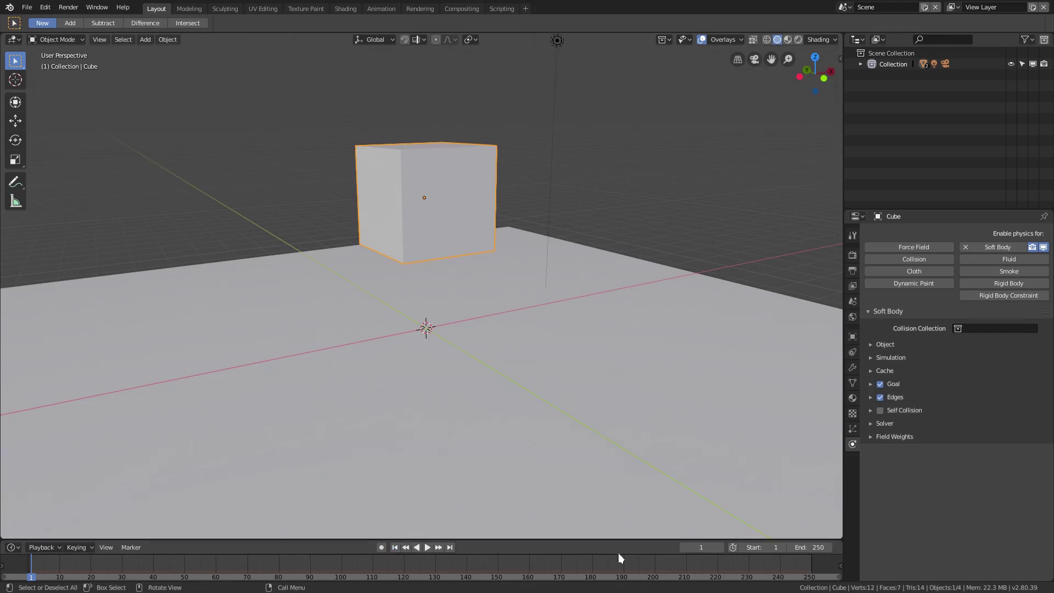
Set the animation's start frame to 0 and play the soft body simulation.
left_click_drag(758, 548, 575, 560)
left_click(426, 548)
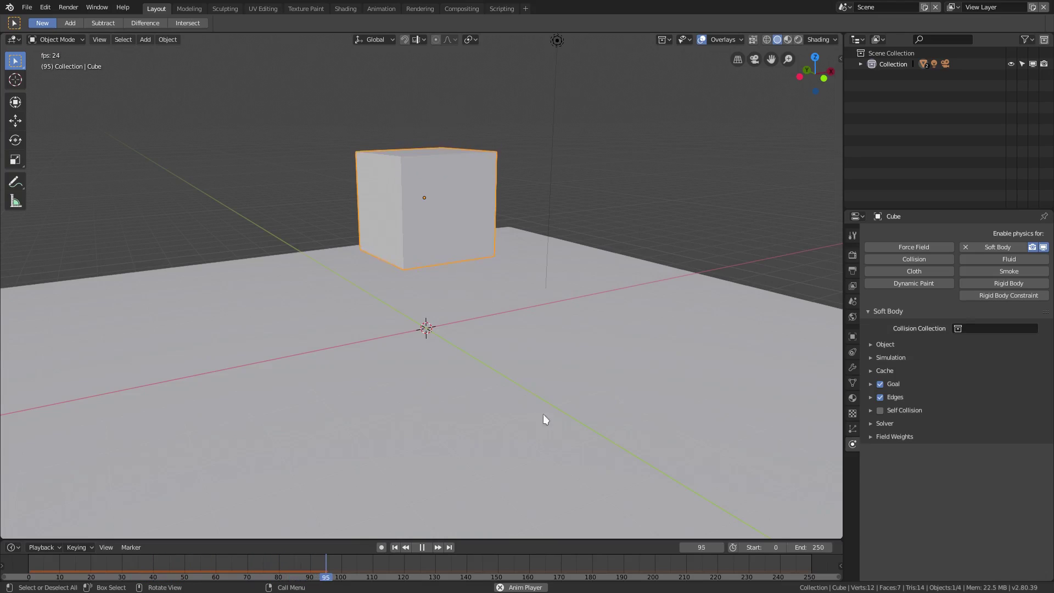
Turn off Goal in the cube's soft body settings, preview the fall, and rewind the animation to frame 0.
left_click(880, 384)
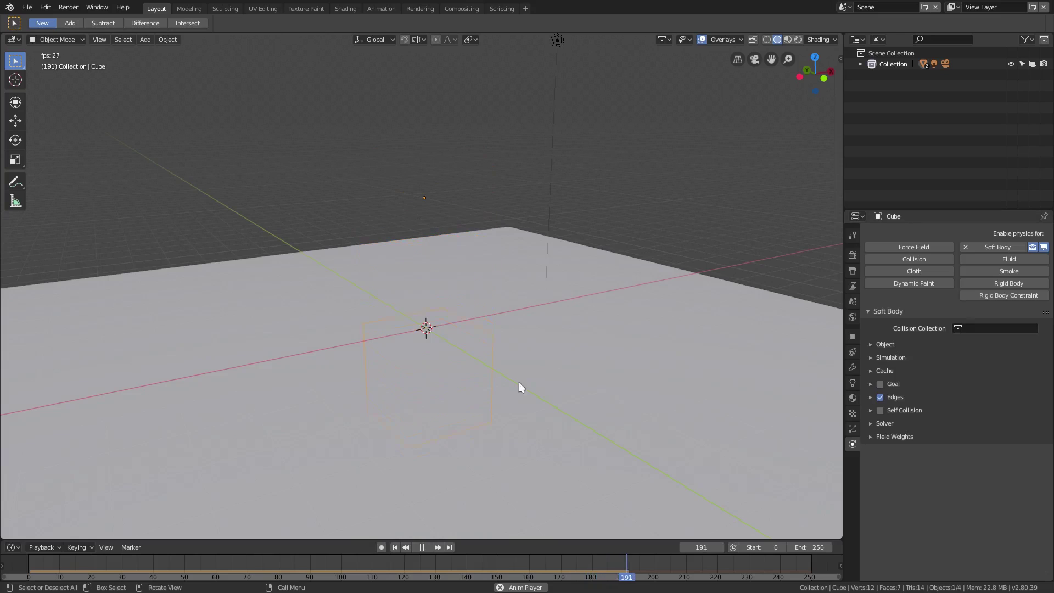
scroll(396, 476, "down", 5)
scroll(433, 381, "down", 6)
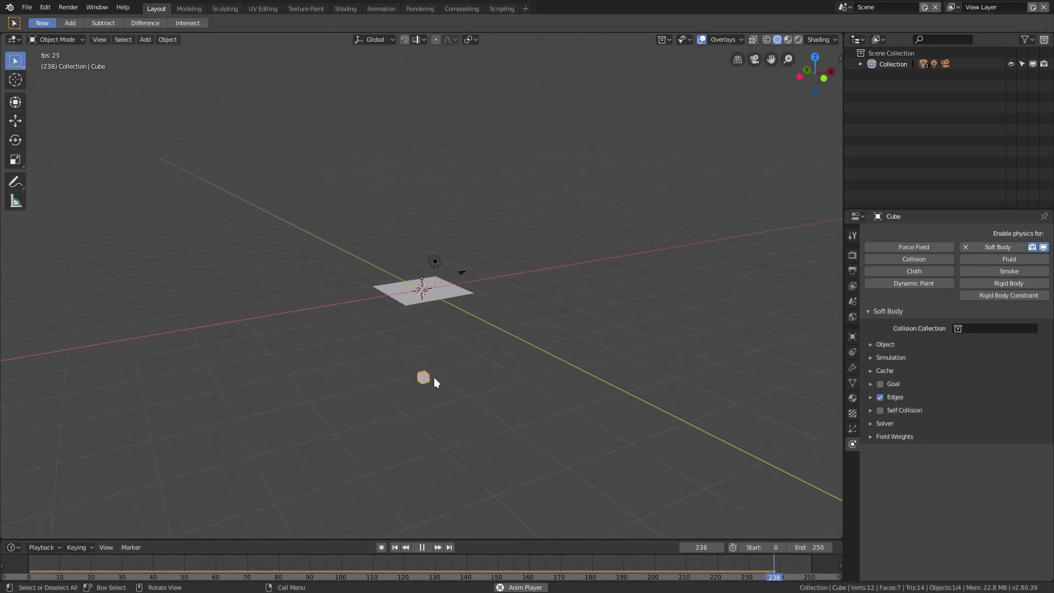
scroll(453, 403, "up", 3)
scroll(457, 409, "up", 5)
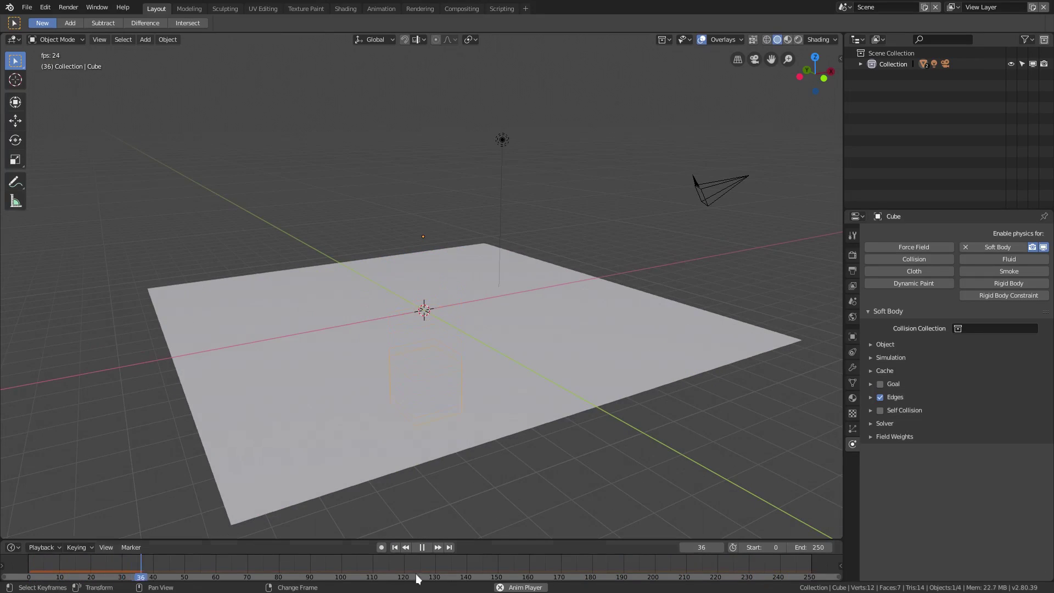
left_click(421, 548)
left_click(395, 547)
Enable Collision physics on the ground plane.
scroll(442, 418, "up", 2)
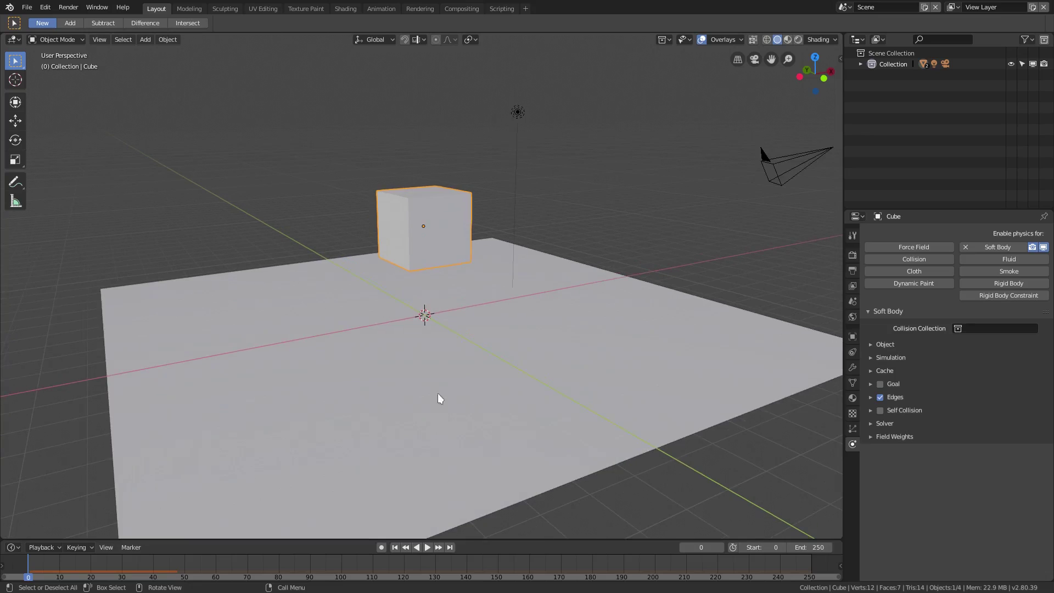
left_click(444, 384)
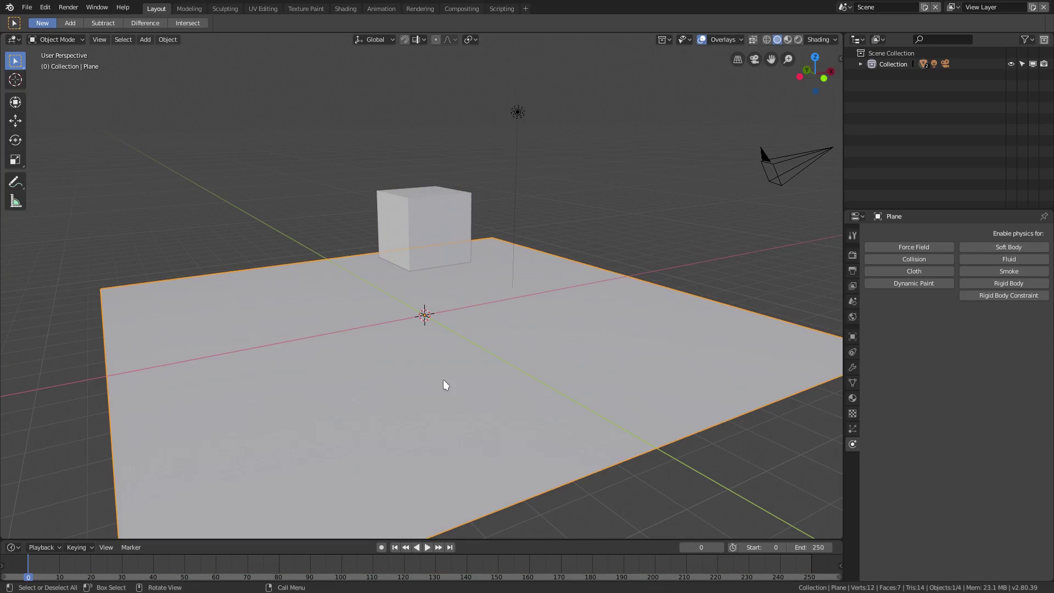
left_click(878, 258)
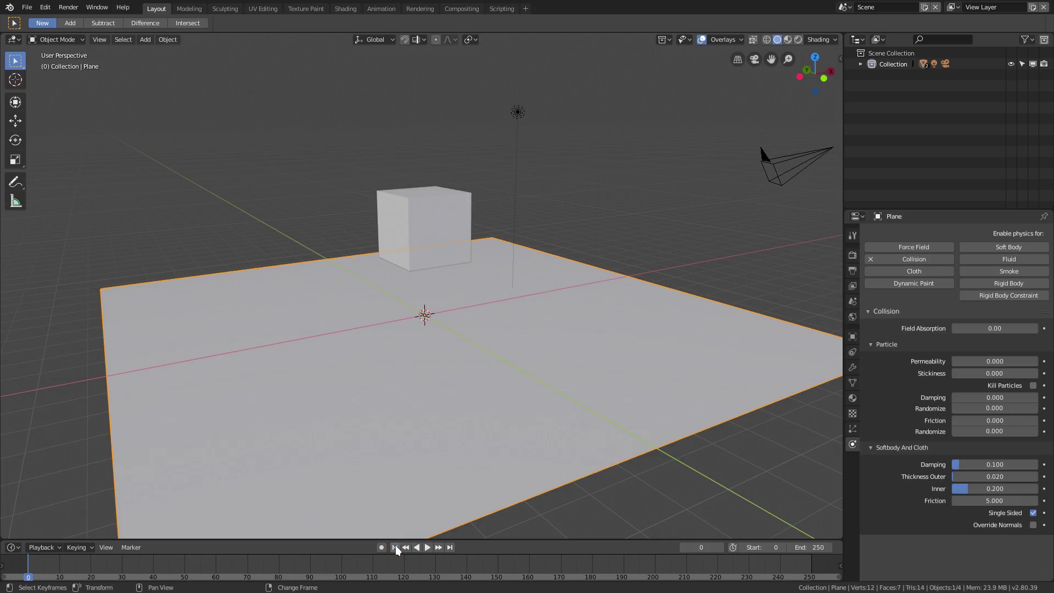
Select the cube, play the simulation to examine how it collides with the plane, and stop playback.
left_click(427, 253)
left_click(428, 548)
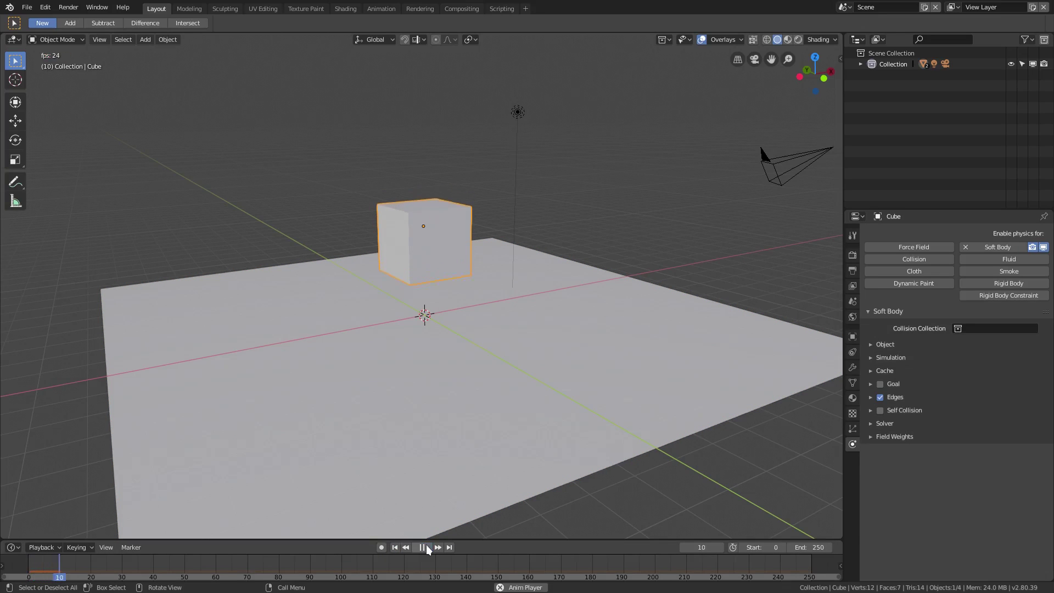
mouse_move(385, 434)
middle_mouse_down()
mouse_move(381, 410)
mouse_move(388, 421)
middle_mouse_up()
scroll(430, 321, "up", 3)
middle_click_drag(430, 321, 437, 343)
scroll(436, 334, "up", 2)
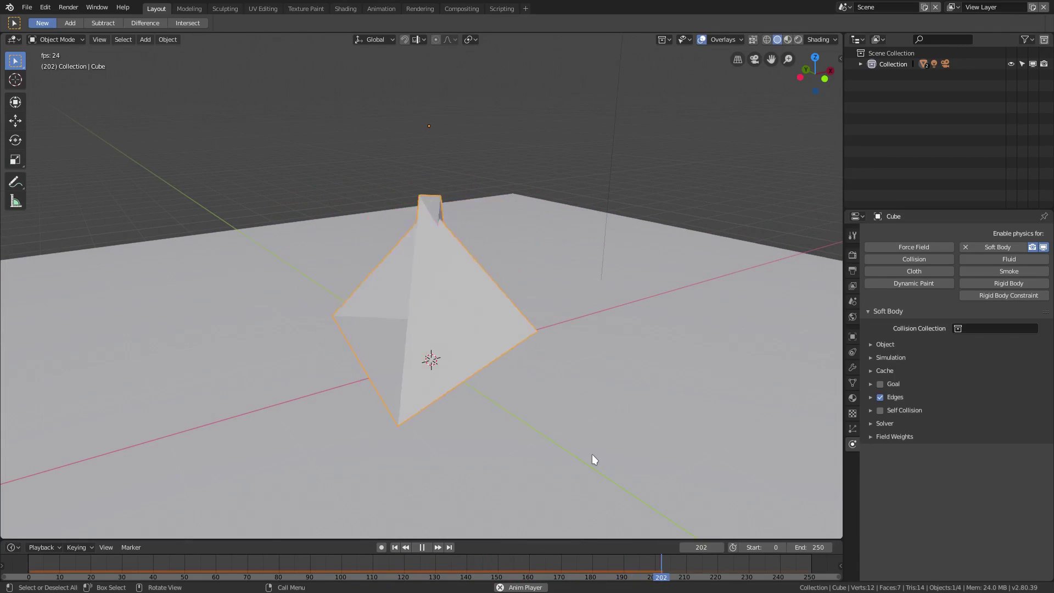
middle_click_drag(592, 453, 583, 472)
left_click(422, 547)
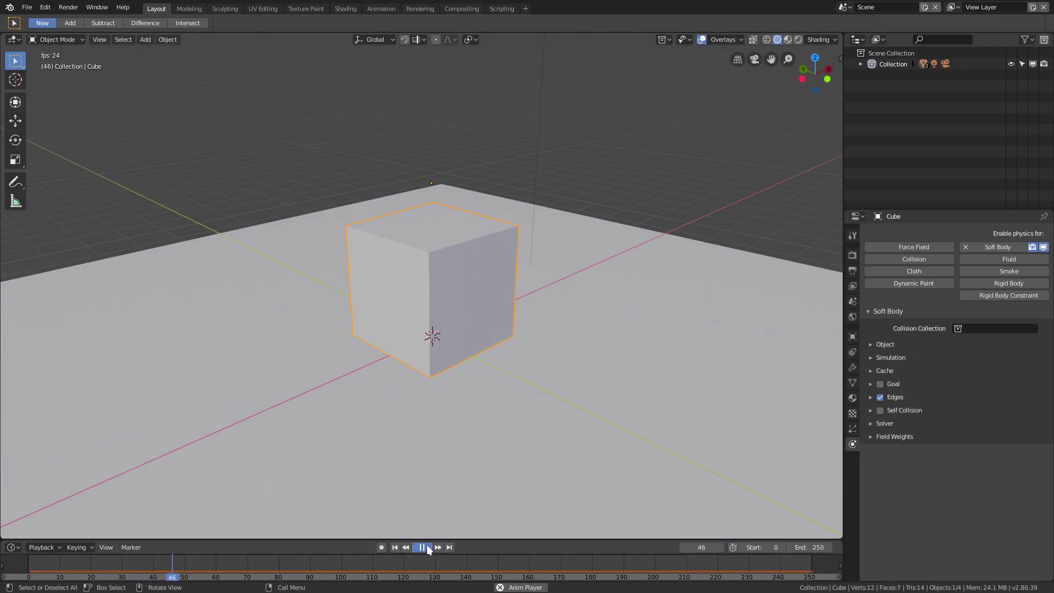
mouse_move(444, 417)
middle_mouse_down()
mouse_move(453, 367)
mouse_move(442, 396)
mouse_move(461, 421)
middle_mouse_up()
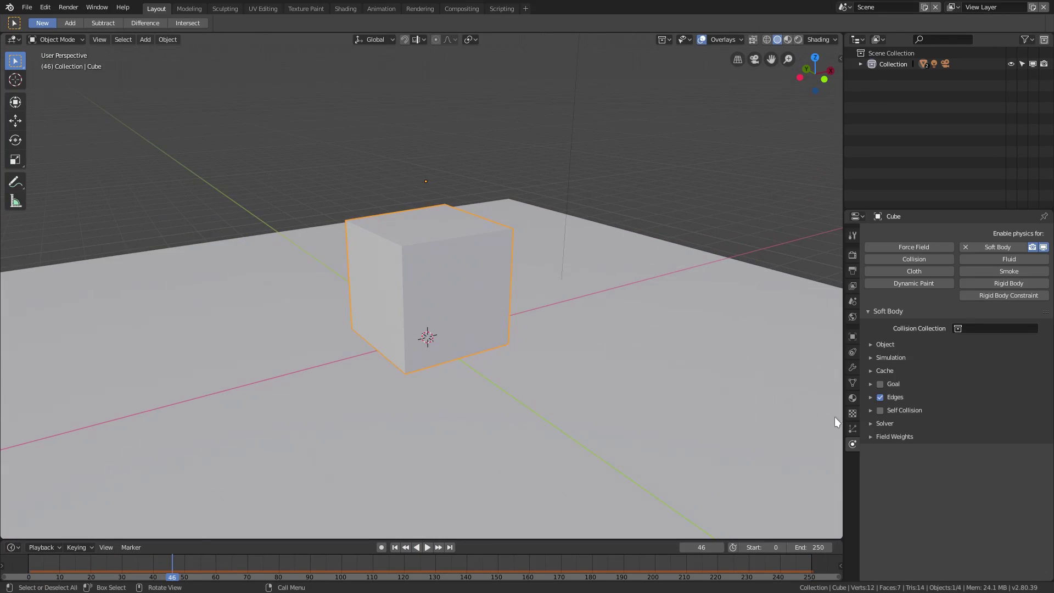
Expand the Edges settings of the cube's soft body.
left_click(870, 398)
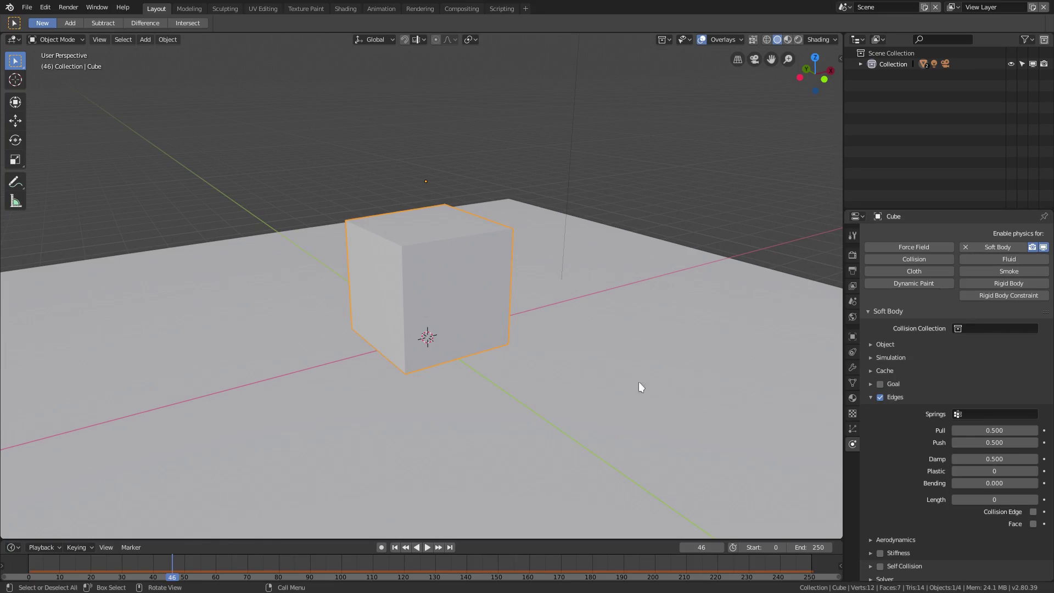
middle_click_drag(640, 384, 584, 394)
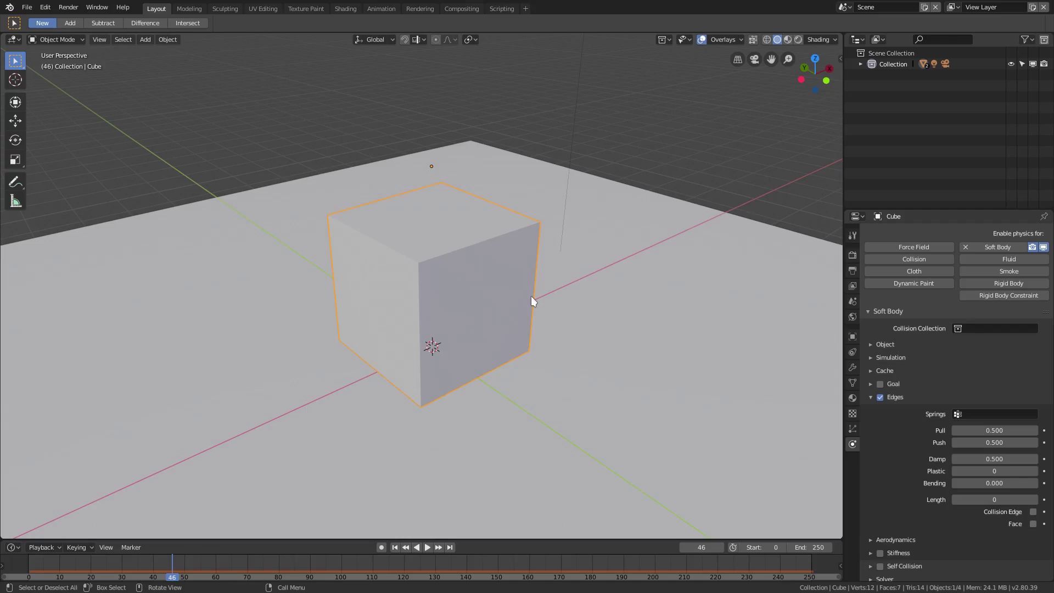
Inspect the cube's individual corner vertices in Edit Mode, and return to Object Mode.
key("Tab")
middle_click_drag(458, 275, 417, 290)
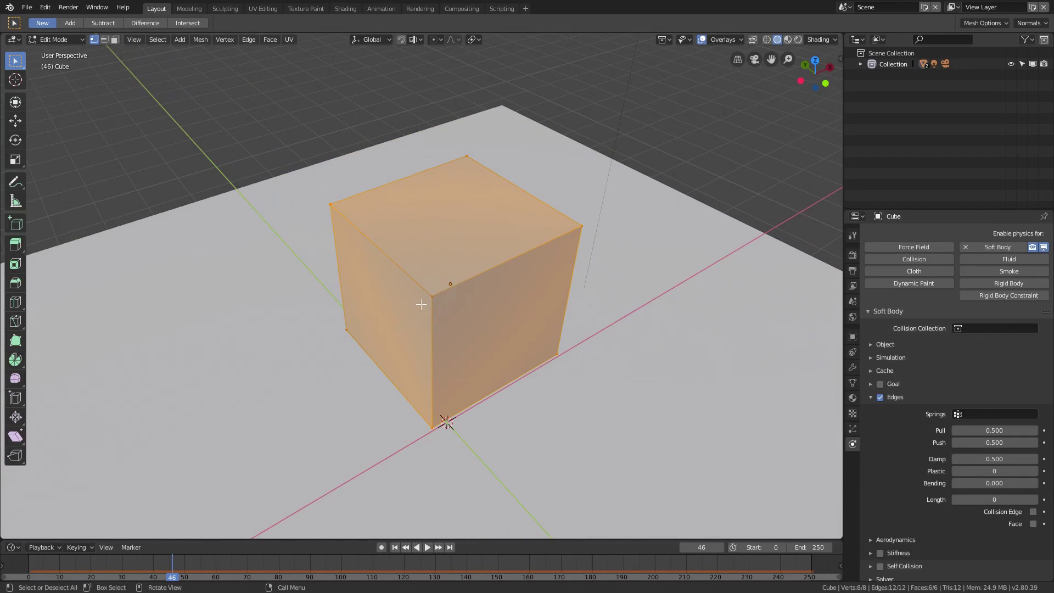
key("alt+a")
left_click(582, 226)
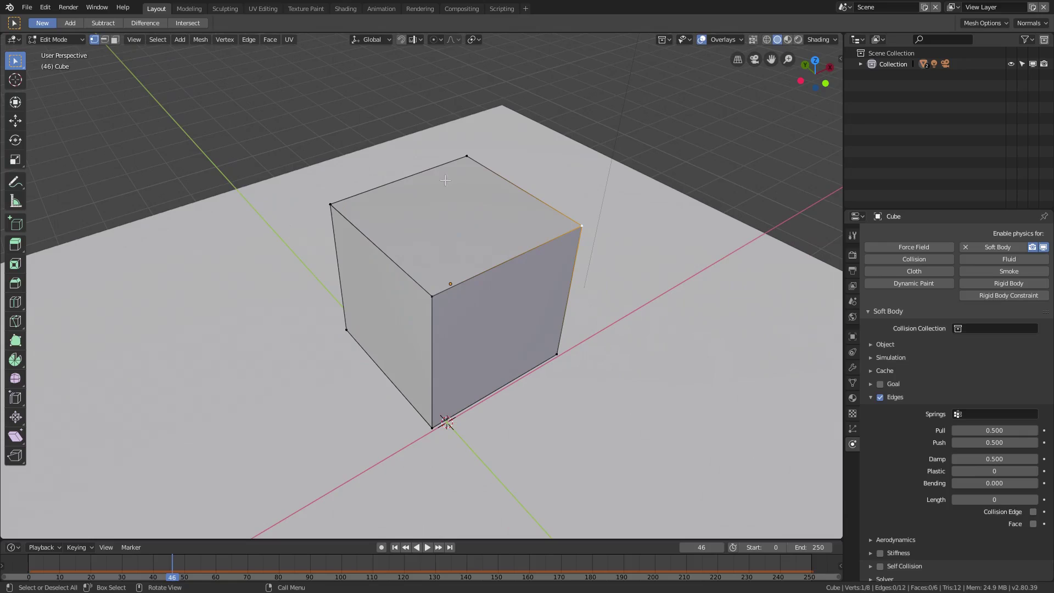
left_click(473, 157)
left_click(332, 205)
middle_click_drag(363, 387, 403, 299)
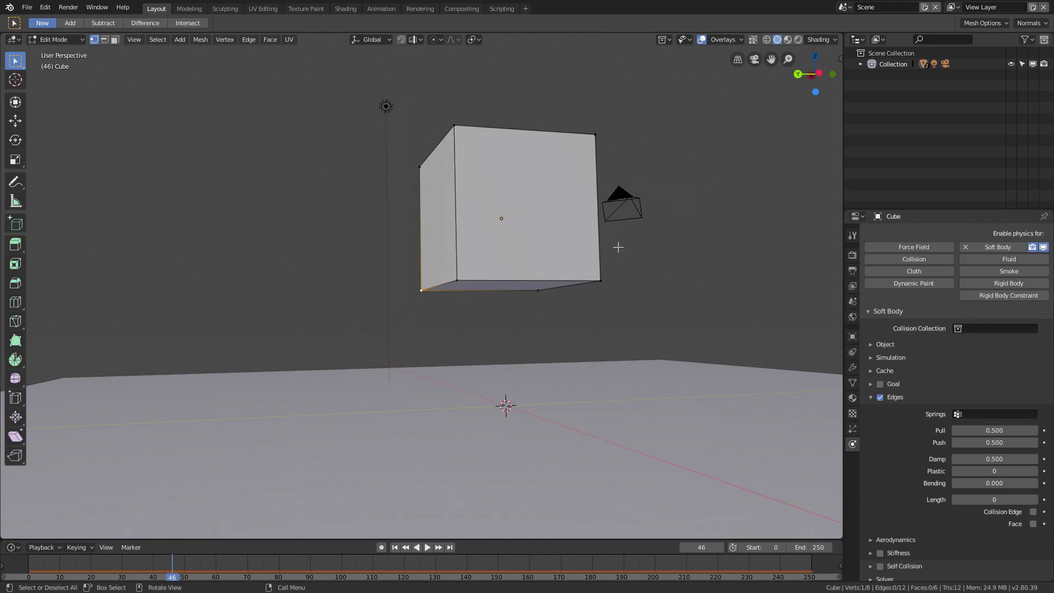
middle_click_drag(618, 247, 538, 288)
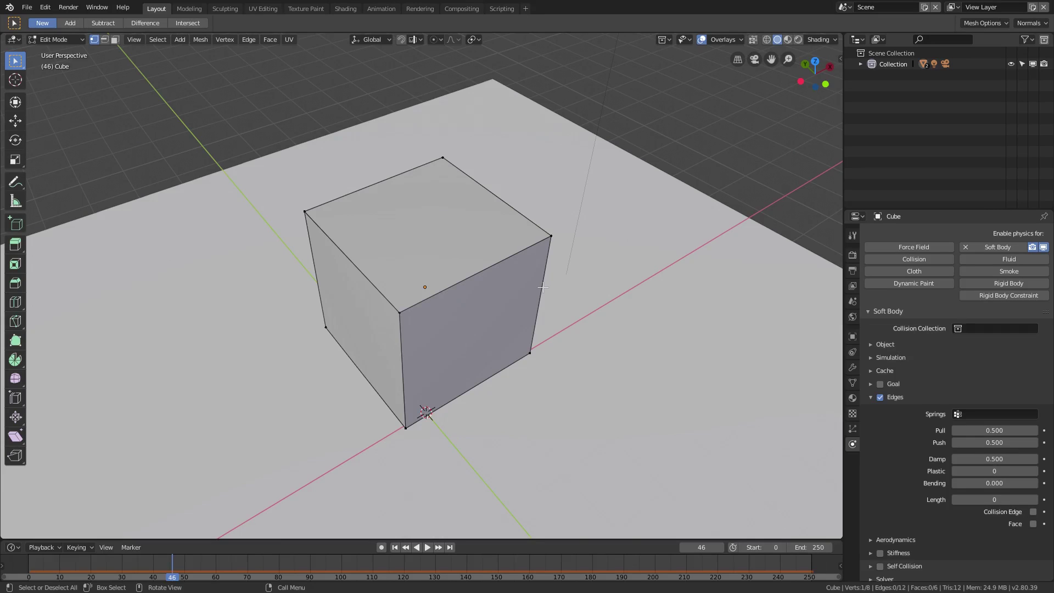
key("Tab")
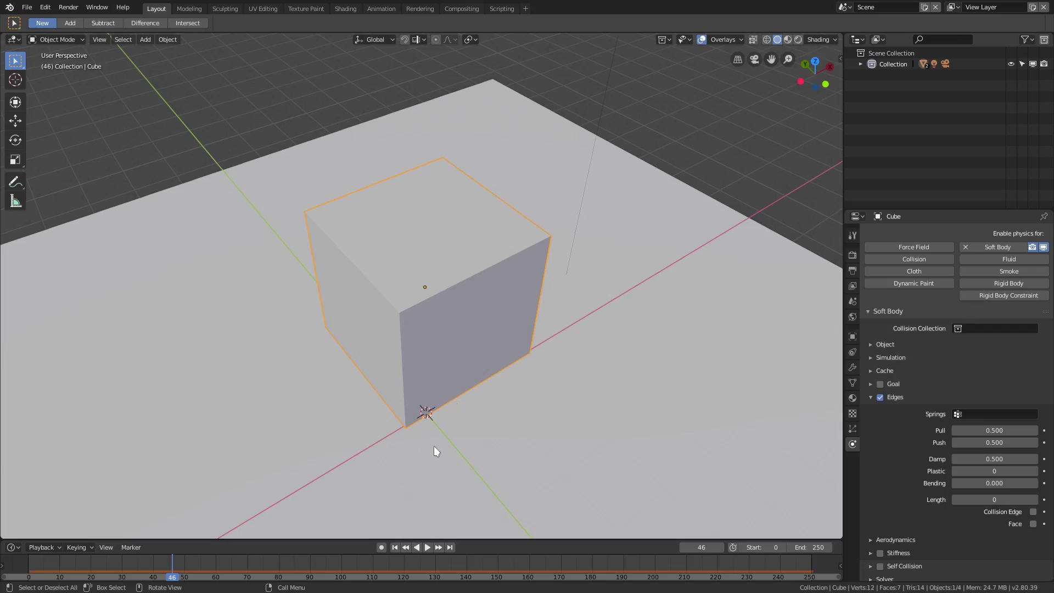
Replay the simulation to examine how the cube's shape deforms on the plane, and rewind to frame 0.
middle_click_drag(433, 446, 423, 457)
left_click(428, 547)
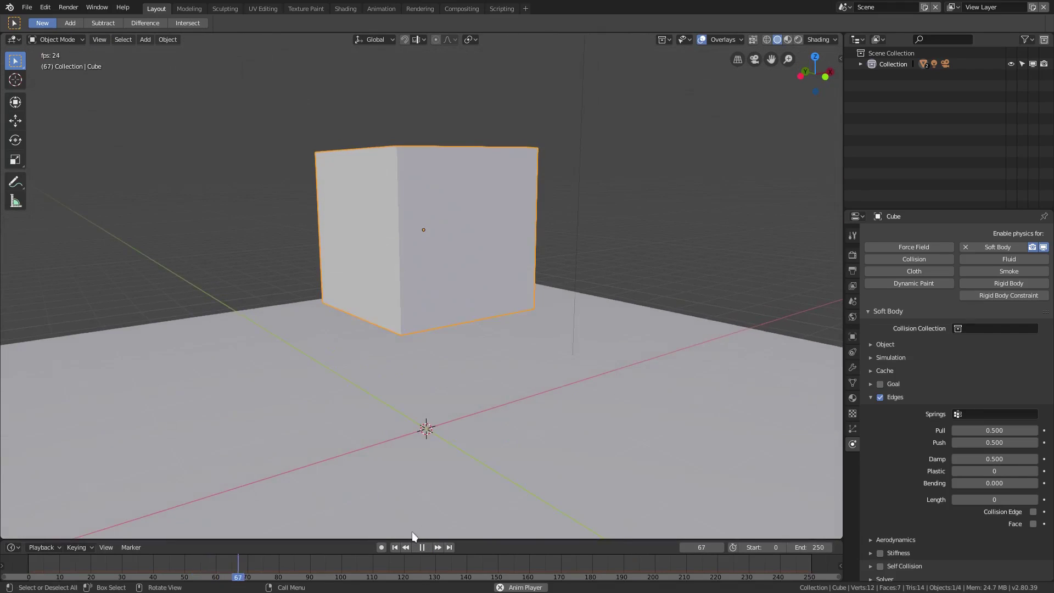
scroll(457, 445, "up", 2)
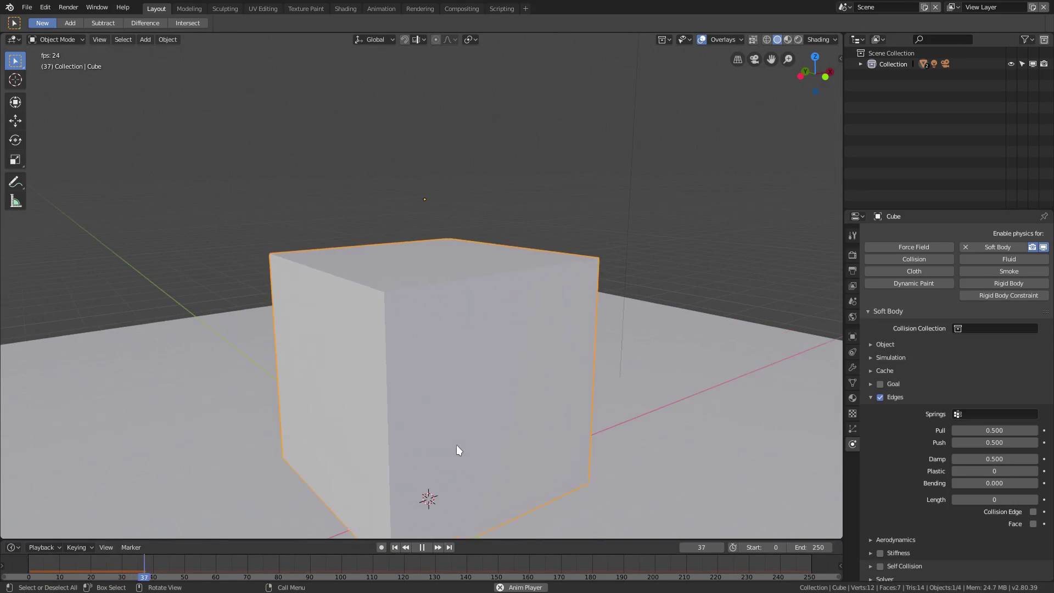
middle_click_drag(456, 445, 465, 430)
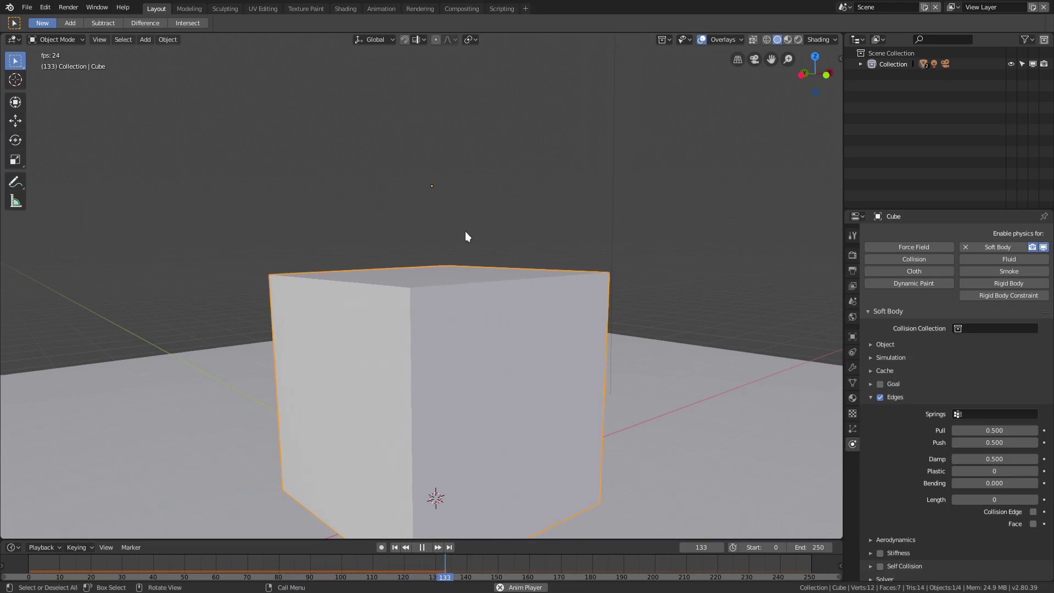
left_click(422, 547)
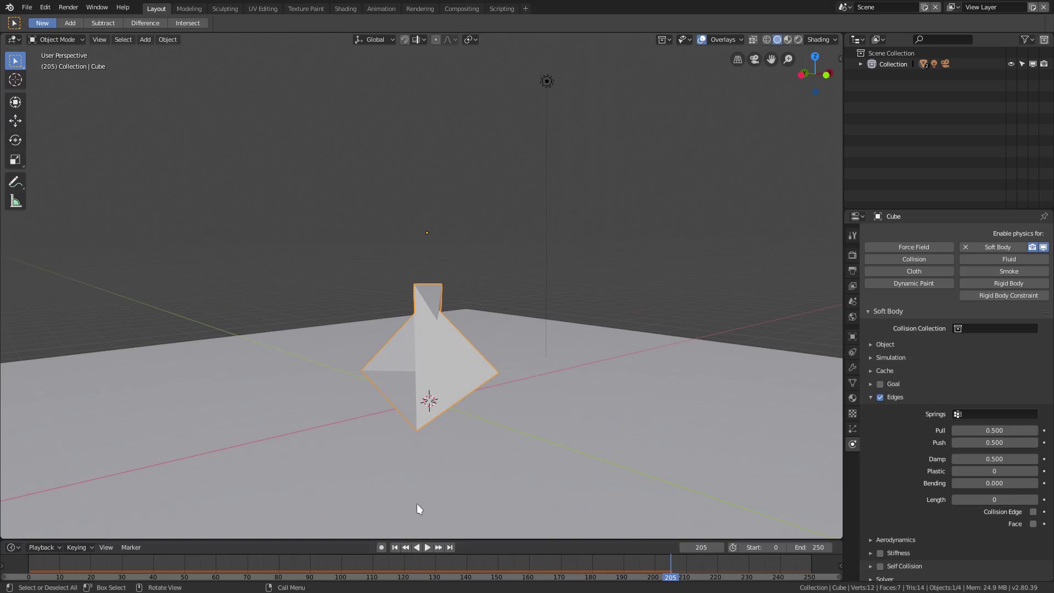
left_click(395, 547)
middle_click_drag(525, 337, 524, 371)
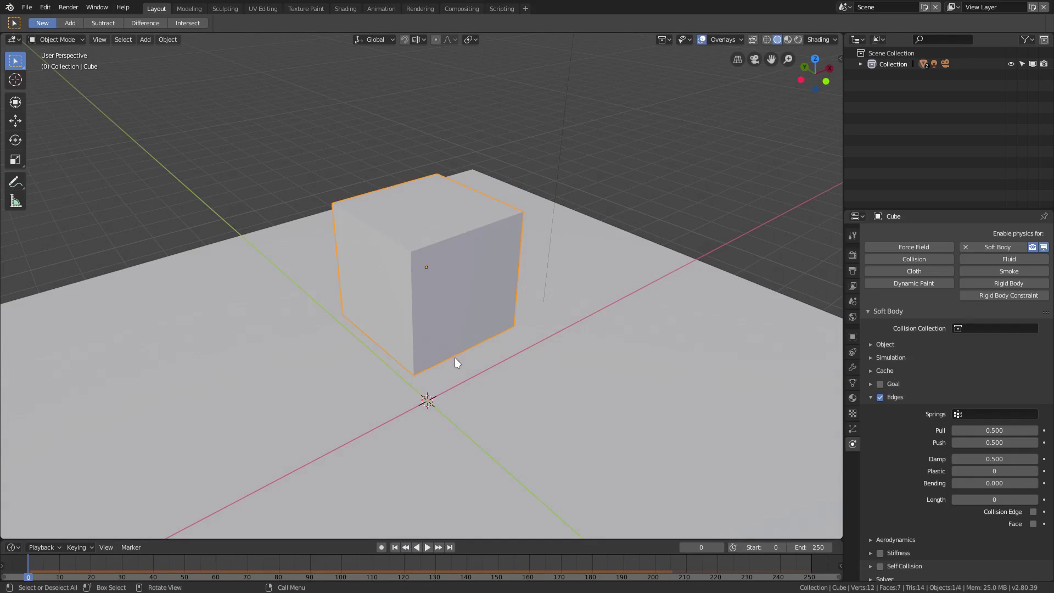
Select the cube's entire mesh in Edit Mode and subdivide it once.
key("Tab")
key("a")
middle_click_drag(468, 323, 448, 237)
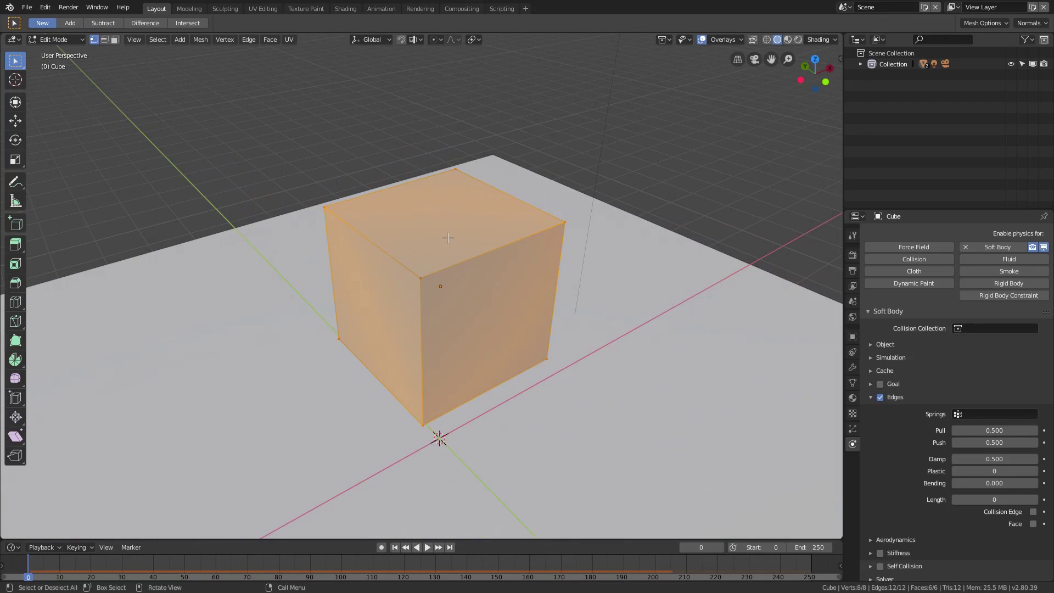
key("Tab")
key("Tab")
key("Tab")
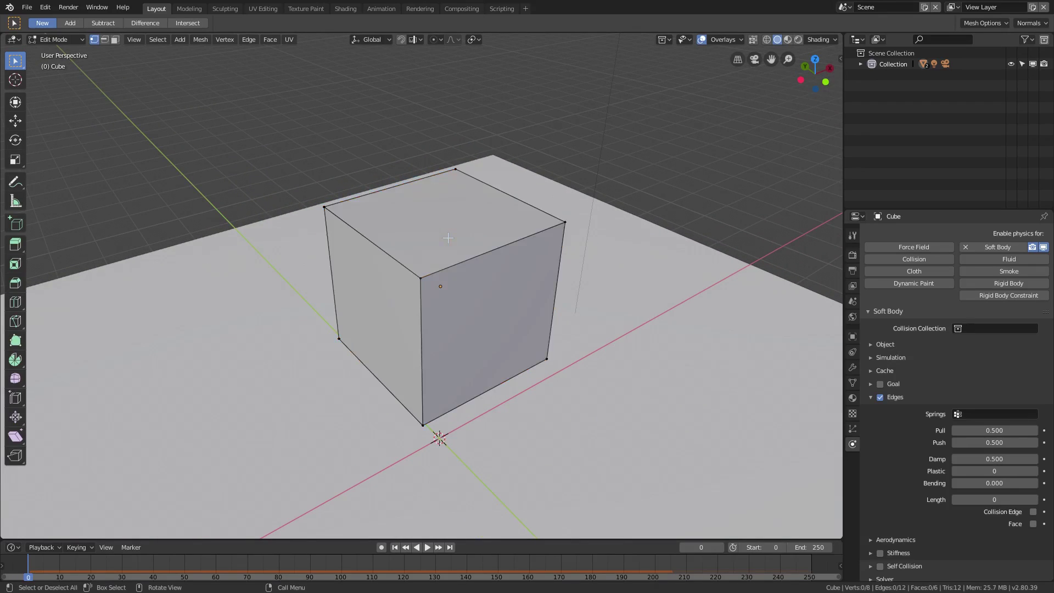
key("Tab")
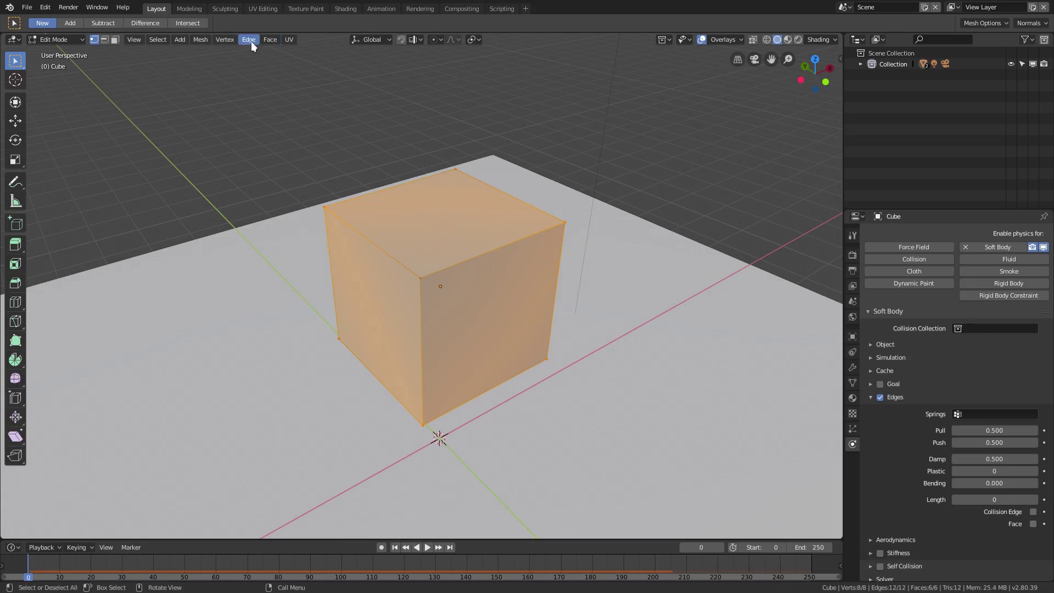
left_click(224, 40)
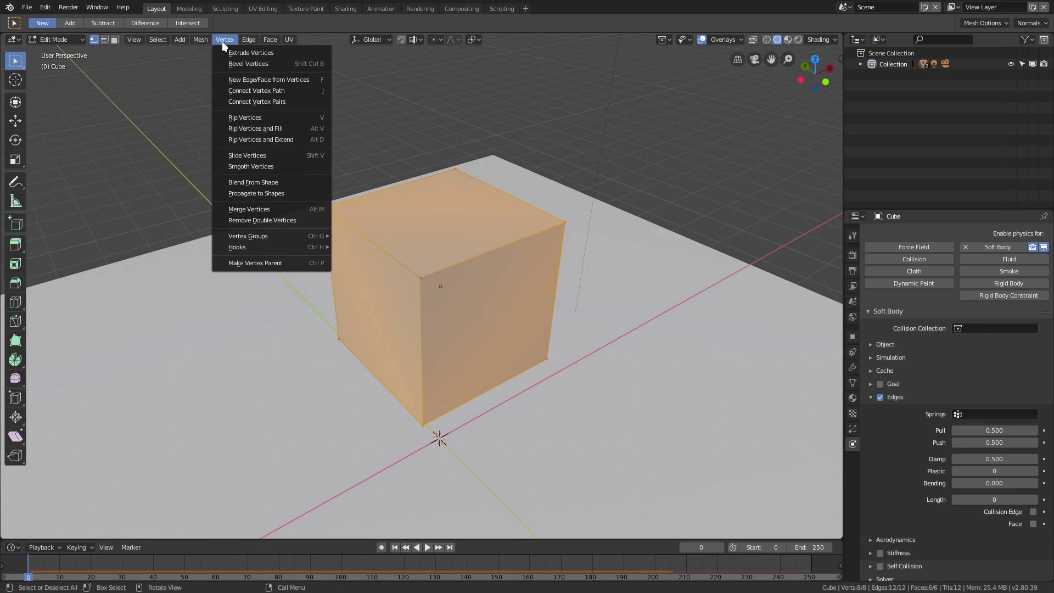
mouse_move(245, 42)
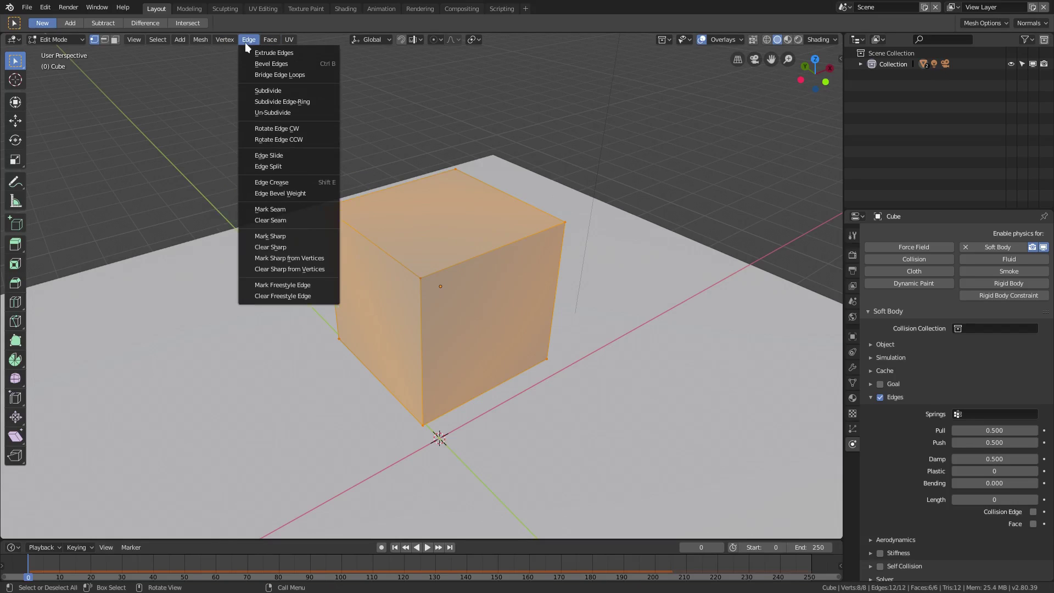
left_click(267, 93)
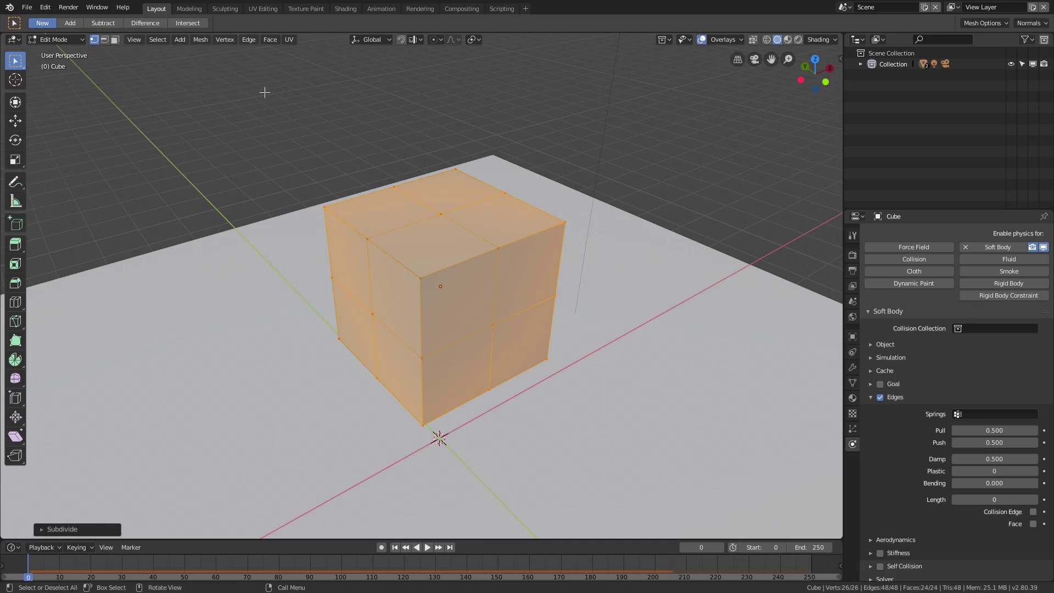
Subdivide the cube's mesh a second time and leave circle selection.
key("ctrl+e")
key("c")
key("ctrl+e")
left_click(421, 93)
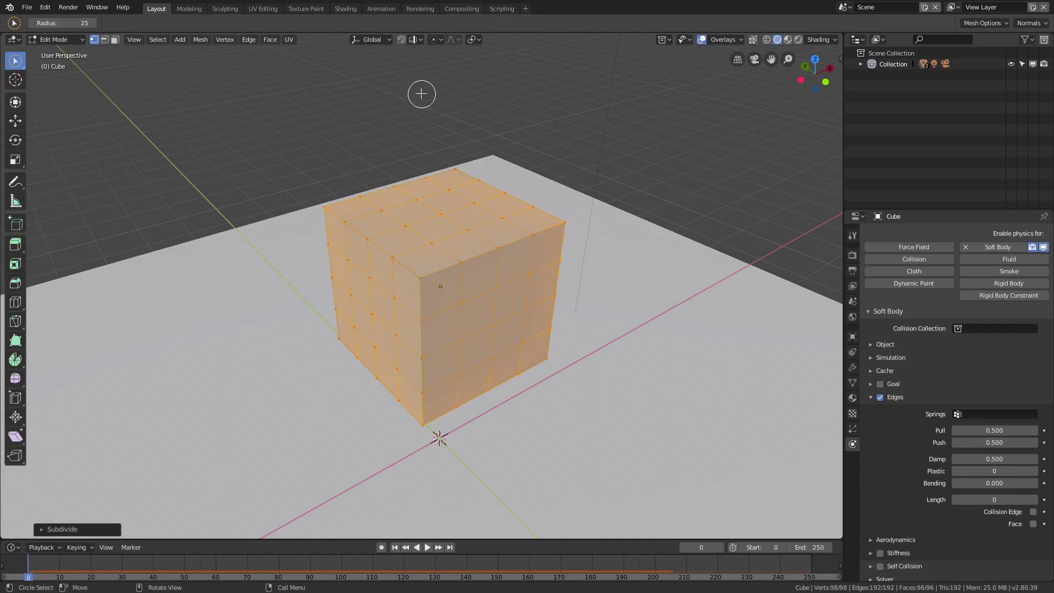
key("Escape")
Subdivide the fully selected mesh a third time and return to Object Mode.
middle_click_drag(440, 179, 448, 205)
middle_click_drag(426, 251, 437, 165)
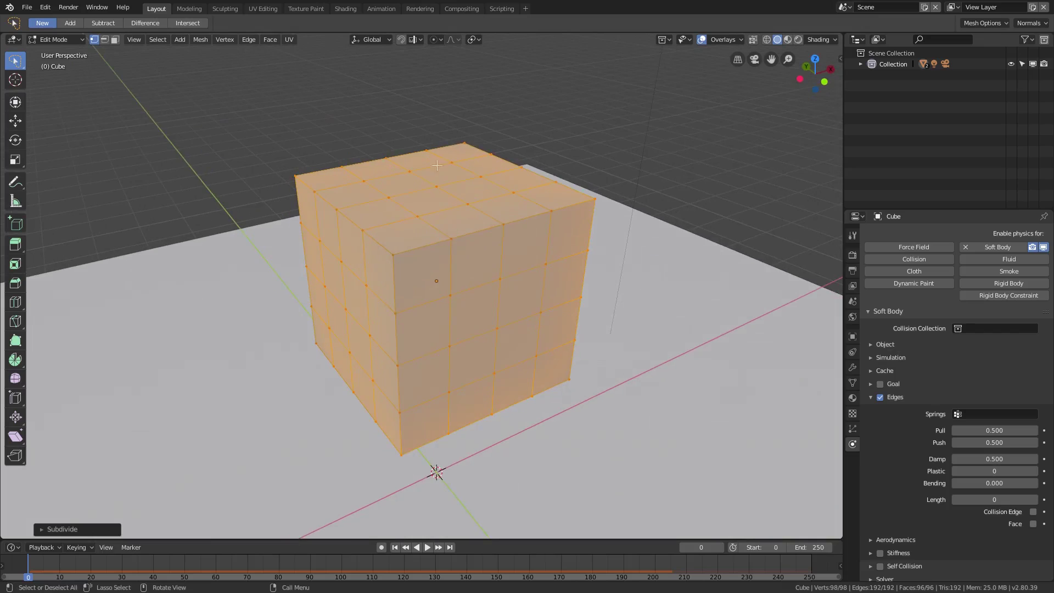
right_click(455, 66)
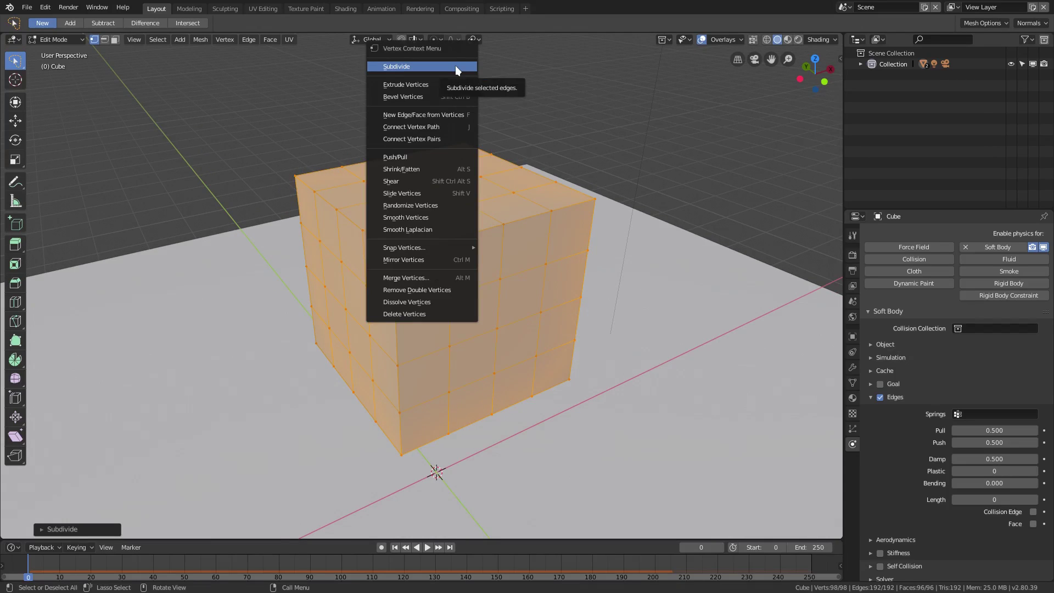
left_click(456, 65)
middle_click_drag(536, 357, 530, 360)
scroll(479, 441, "up", 5)
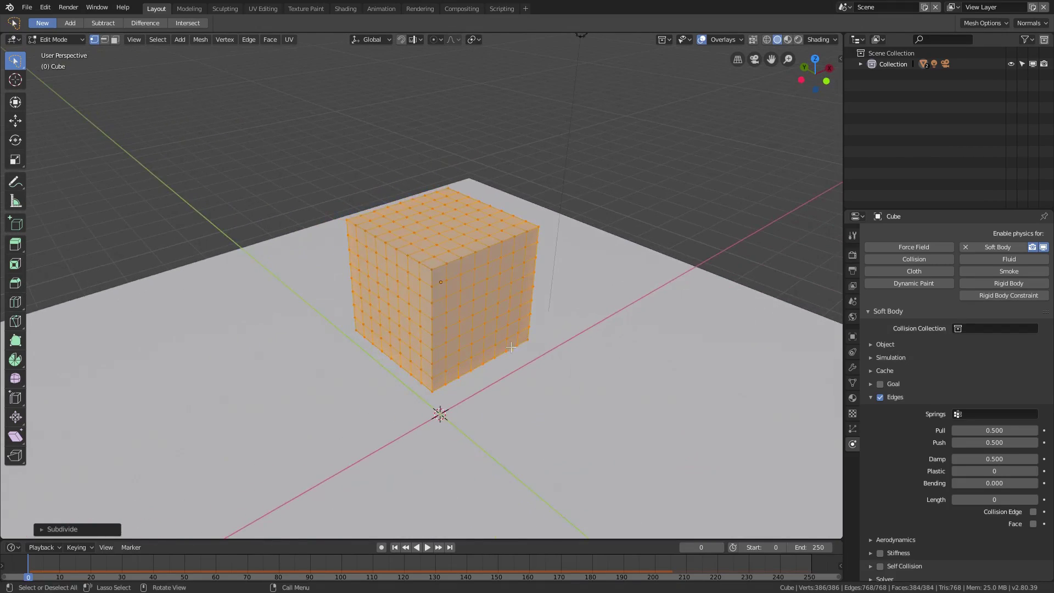
middle_click_drag(479, 441, 403, 403)
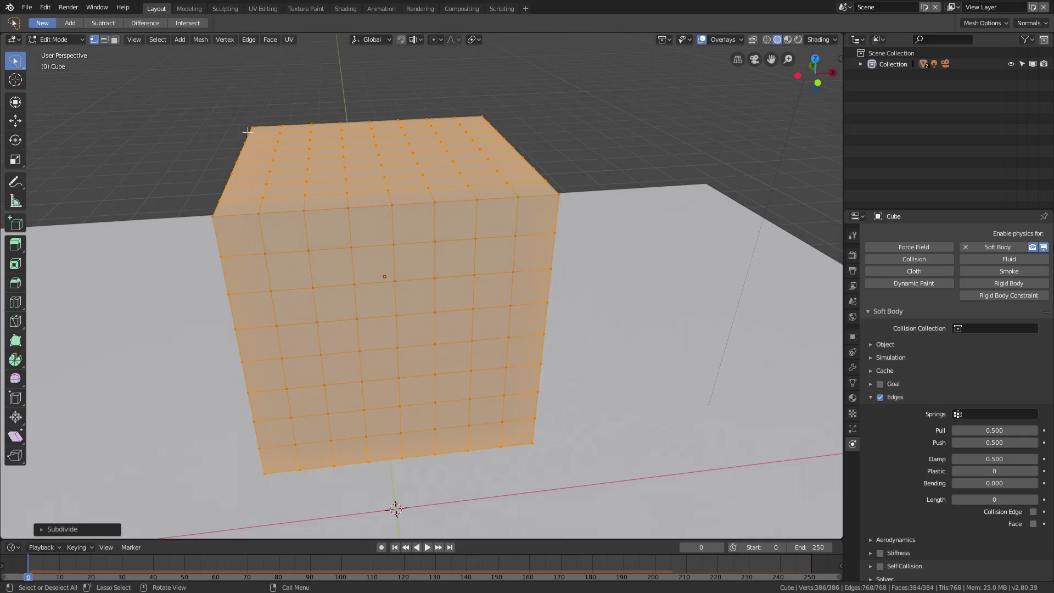
scroll(247, 132, "down", 3)
middle_click_drag(385, 308, 444, 364)
key("Tab")
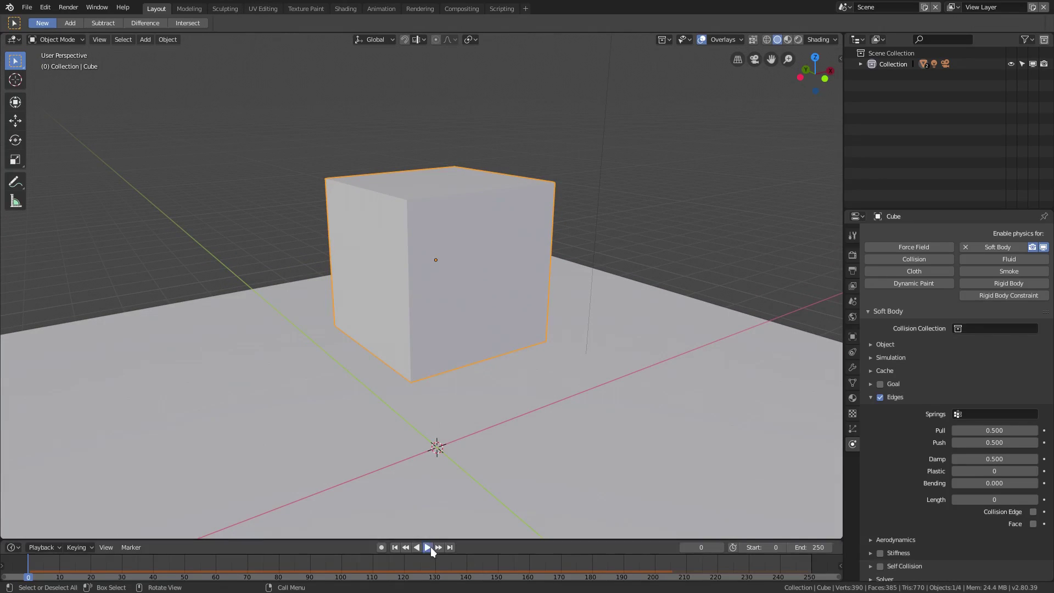
Play the simulation repeatedly to examine how the subdivided cube behaves on the plane, and rewind to frame 0.
left_click(428, 547)
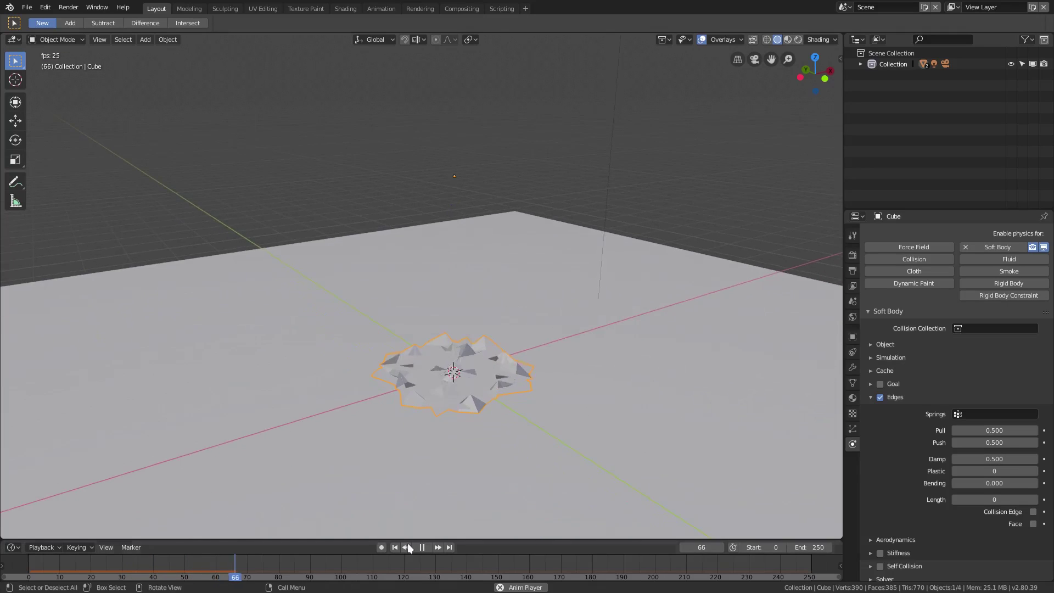
left_click(394, 548)
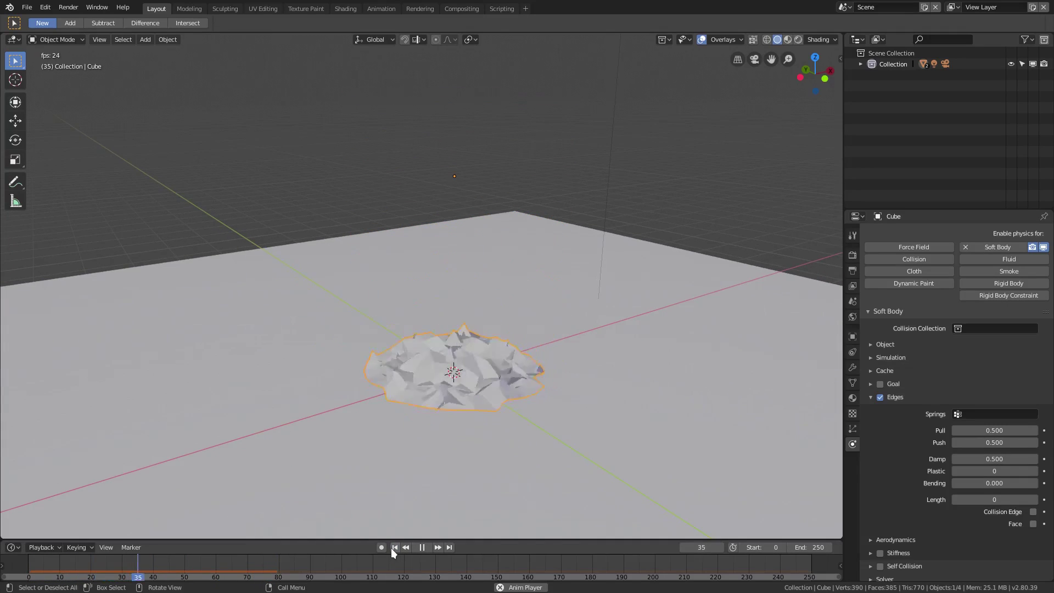
left_click(394, 548)
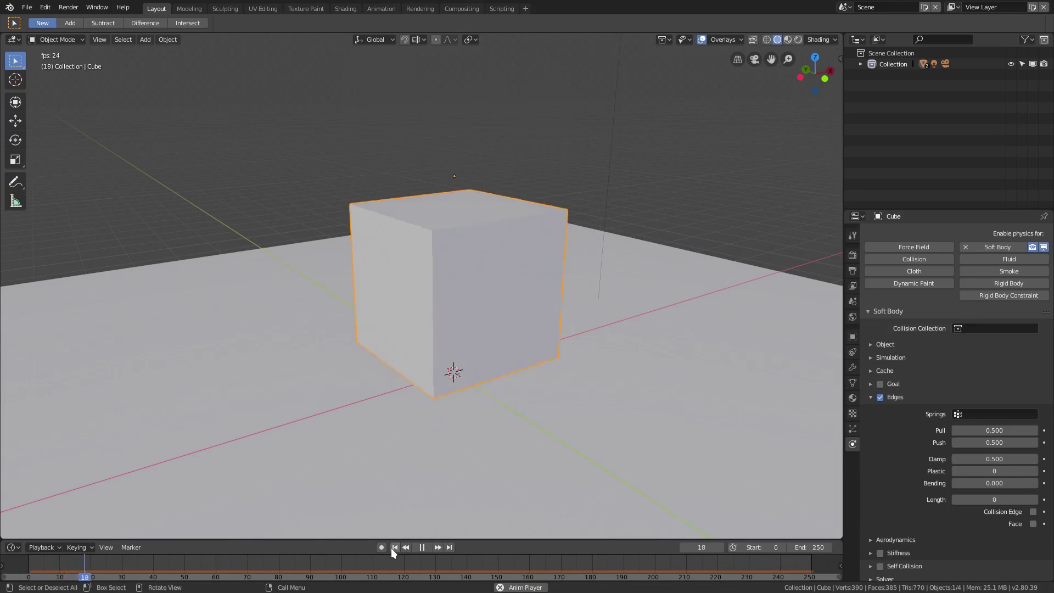
left_click(425, 544)
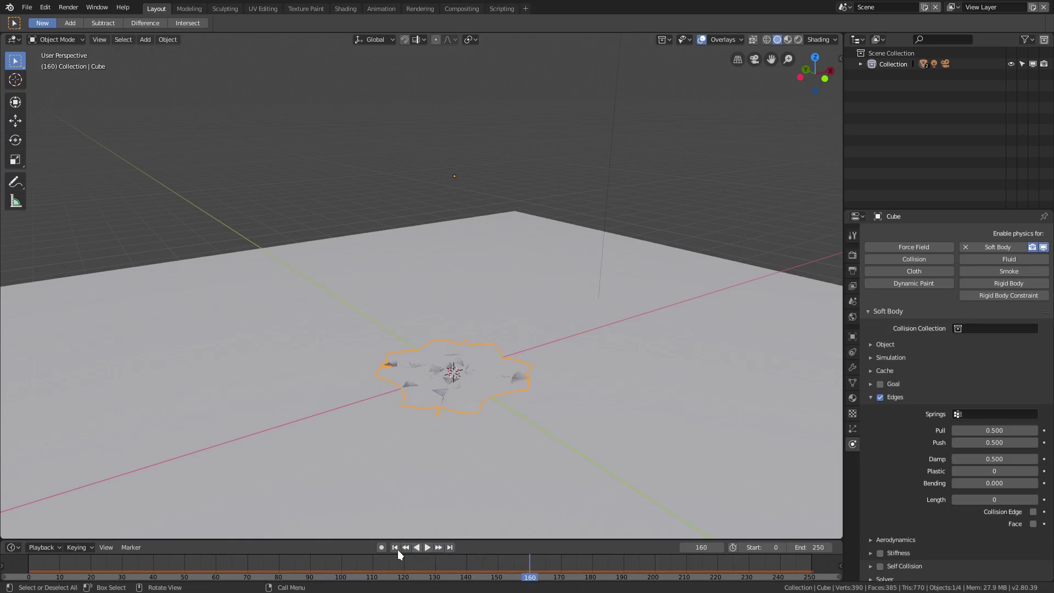
left_click(395, 547)
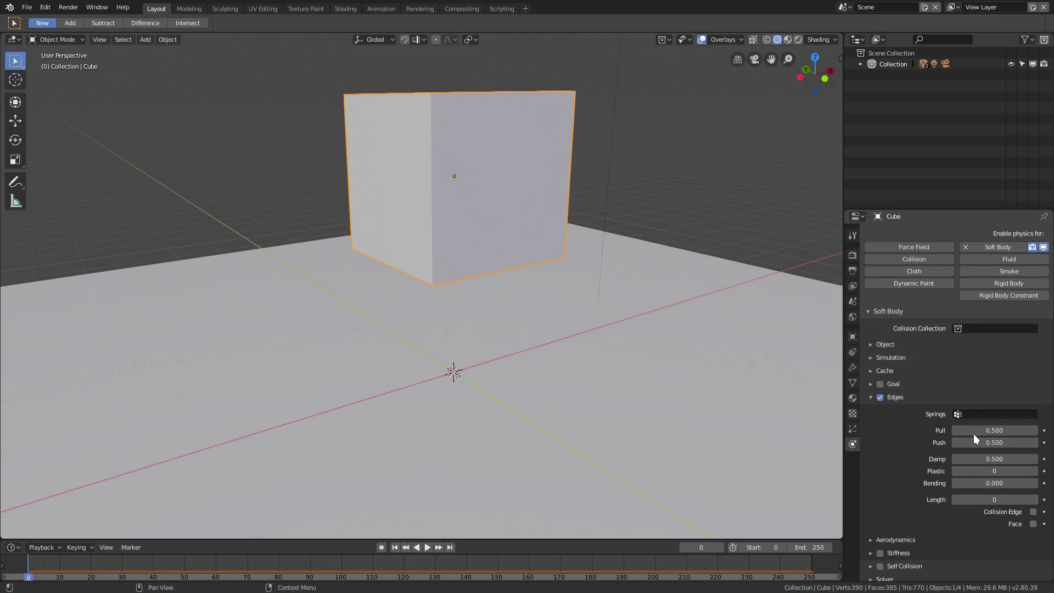
Set the Bending stiffness of the cube's soft body edges to 1.
left_click(996, 481)
type("1")
key("Return")
Replay the simulation to examine how the cube holds its shape with bending stiffness, stop playback, and rewind to frame 0.
left_click(428, 547)
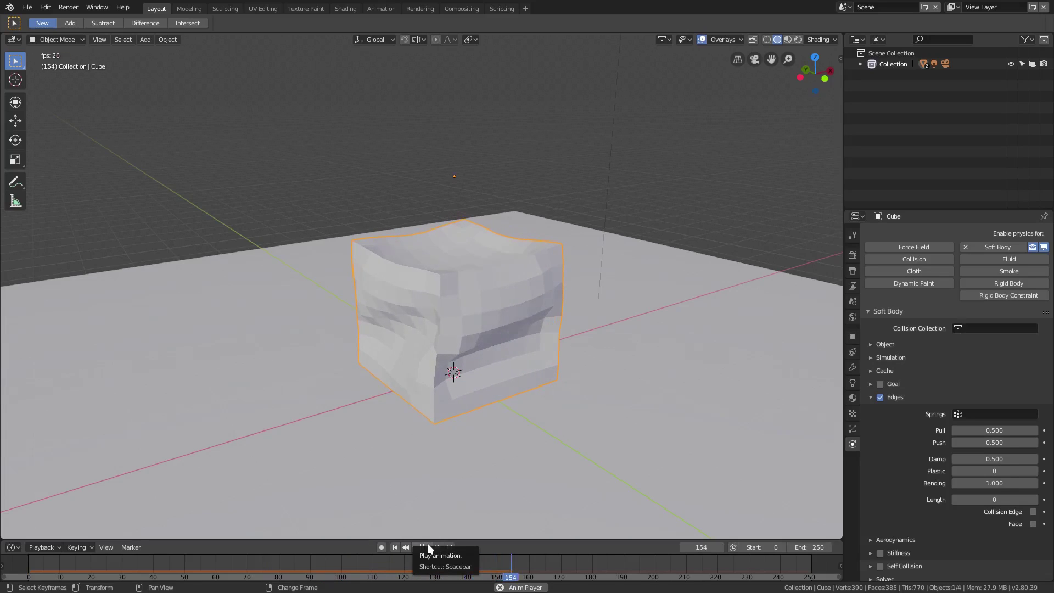
left_click(395, 547)
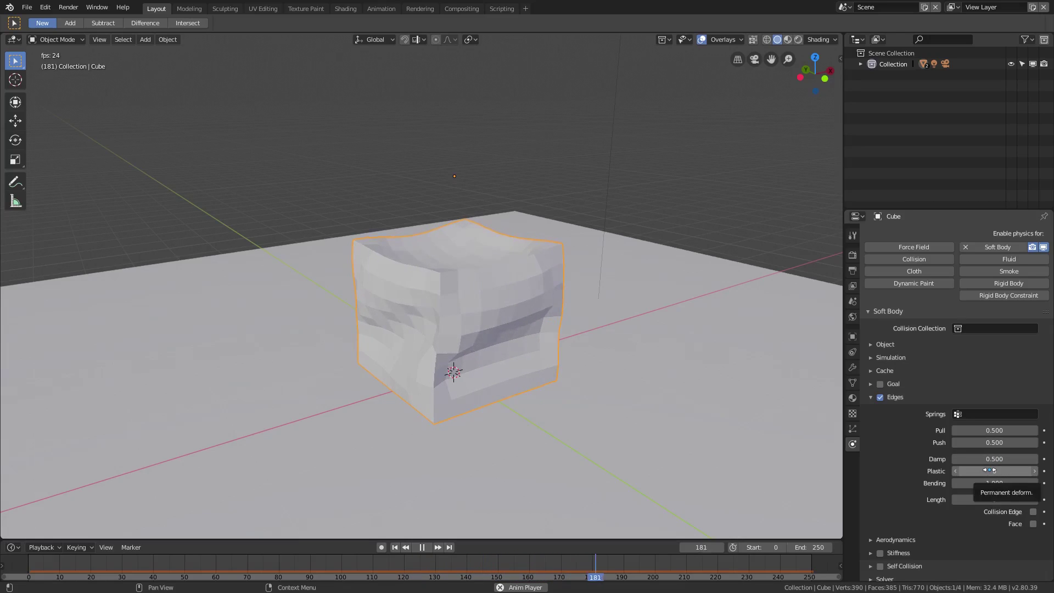
left_click(421, 547)
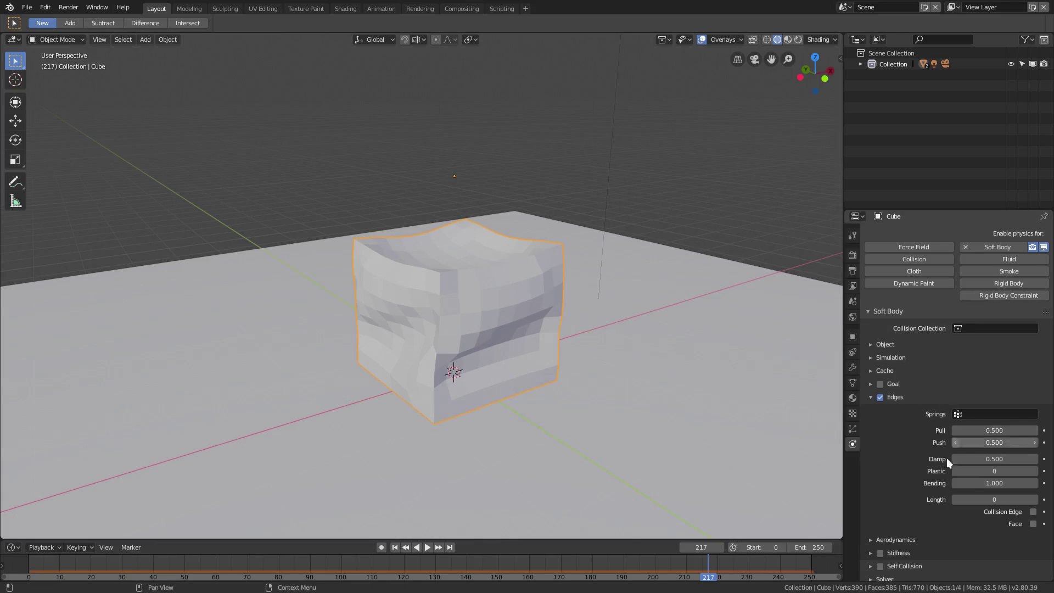
middle_click_drag(751, 383, 735, 482)
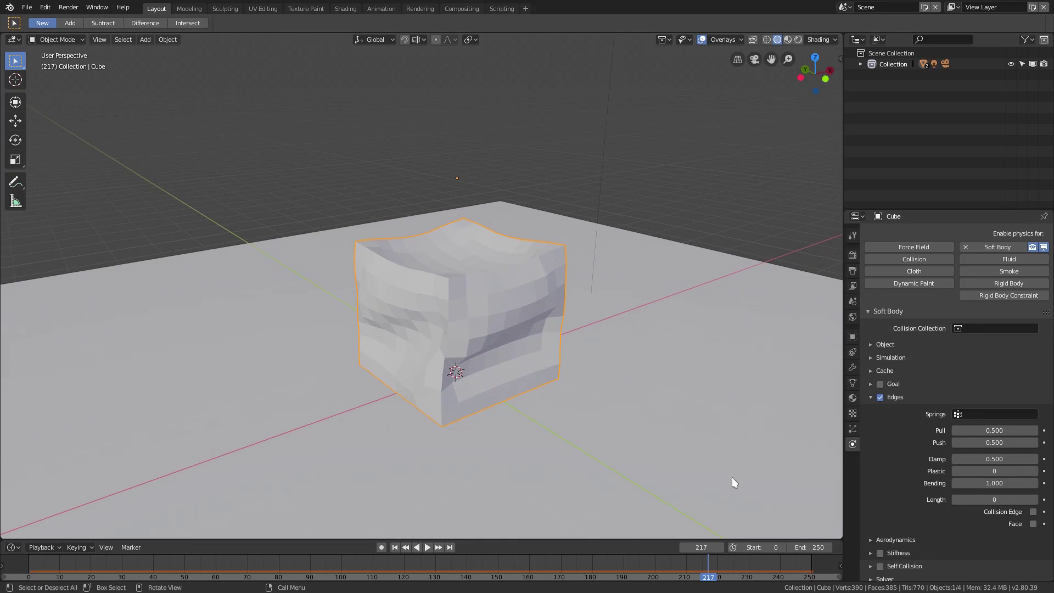
left_click(396, 548)
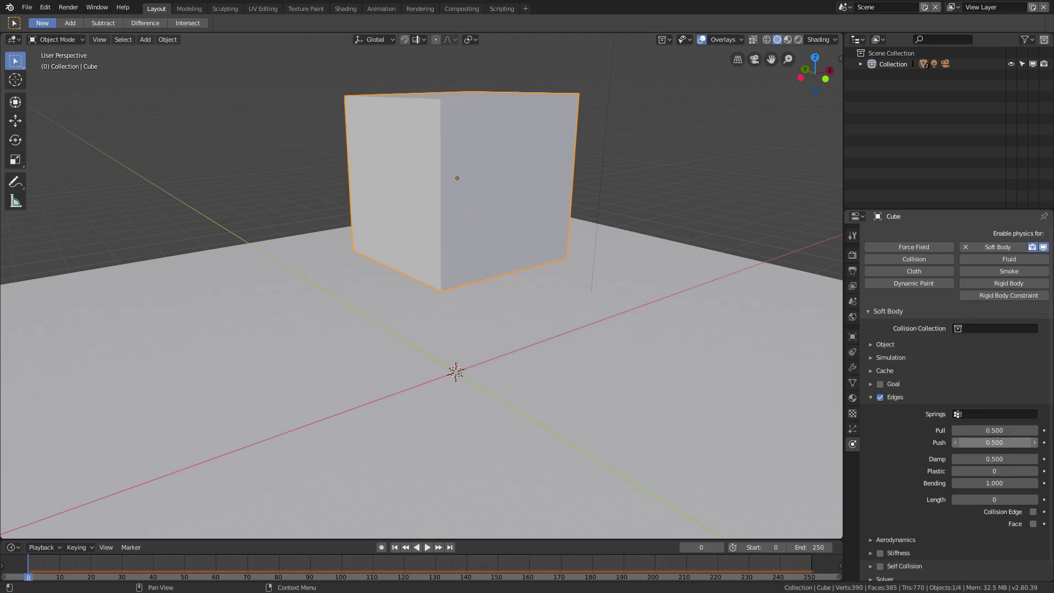
Set the soft body edges' Push to 0.9 and Pull to 0.8, and open Push for editing again.
left_click(1005, 442)
type("0.5")
key("BackSpace")
type("9")
left_click(1003, 430)
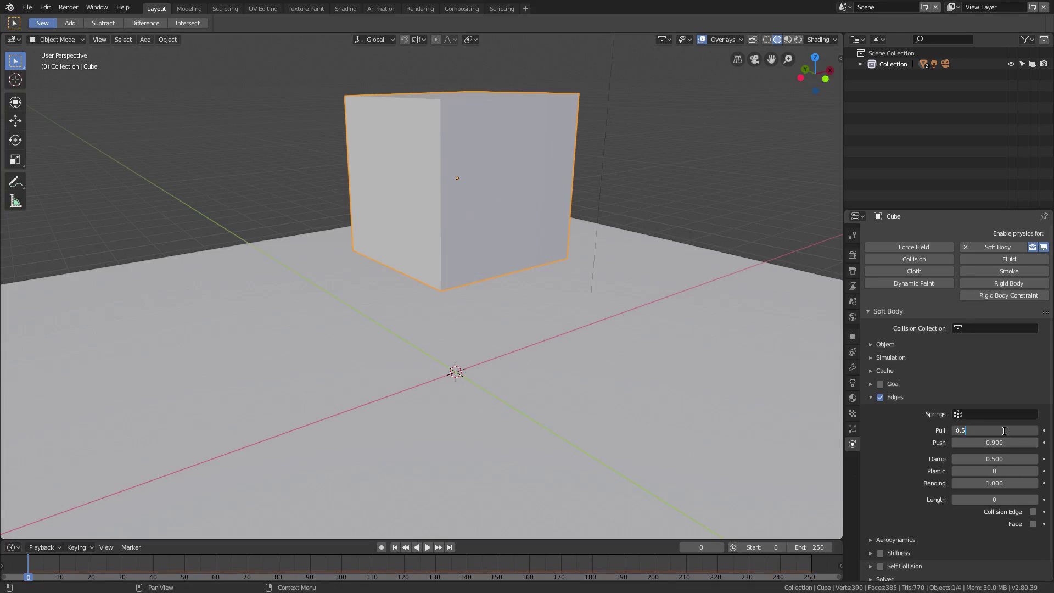
key("BackSpace")
type("8")
key("Return")
left_click(1004, 440)
key("BackSpace")
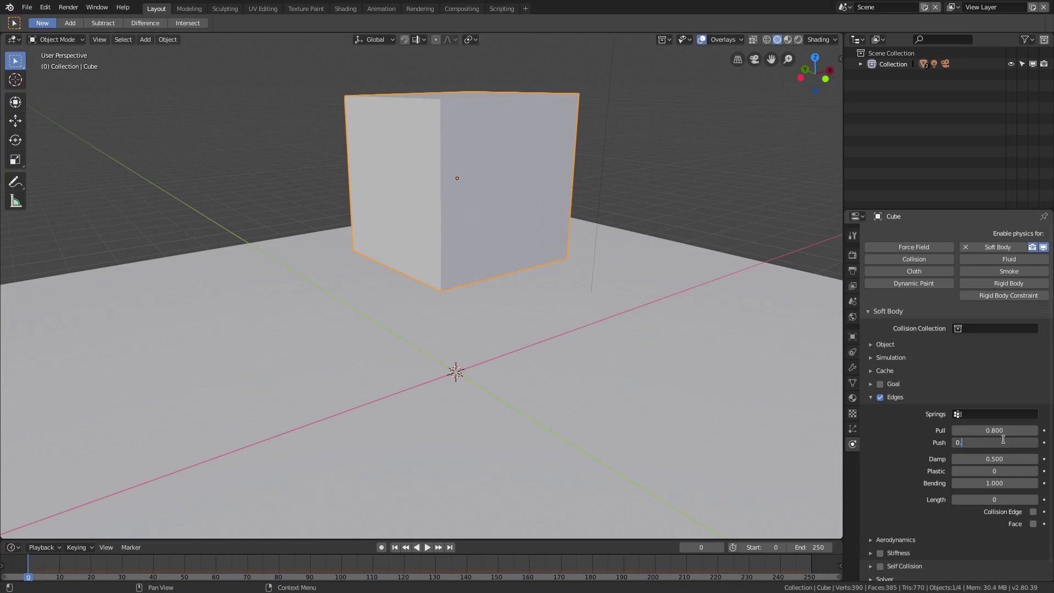
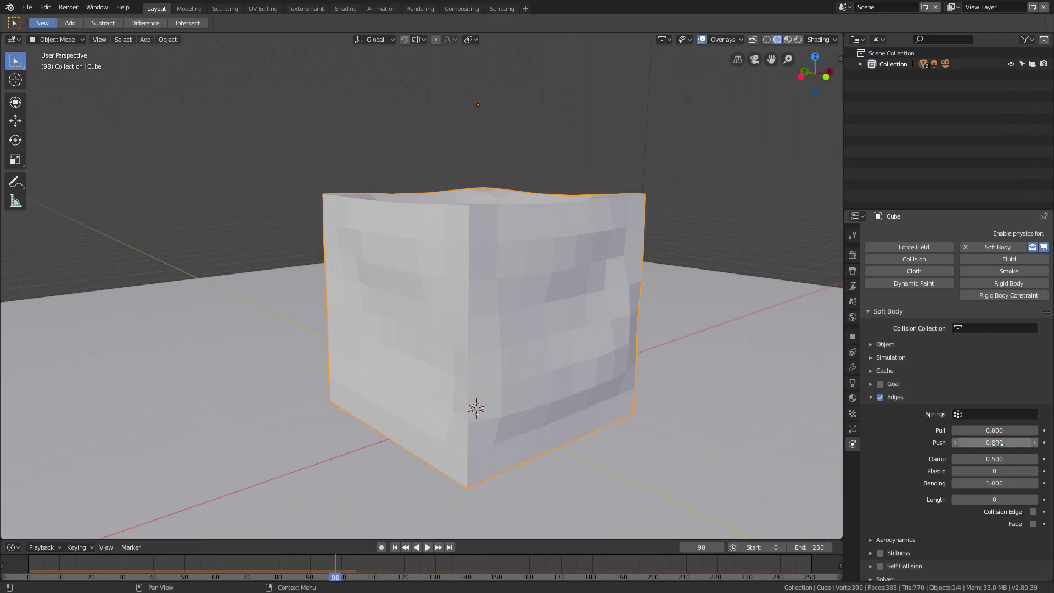
Set the soft body edges' Push to 0 and Pull to 0.999.
left_click(999, 443)
type("0")
key("Return")
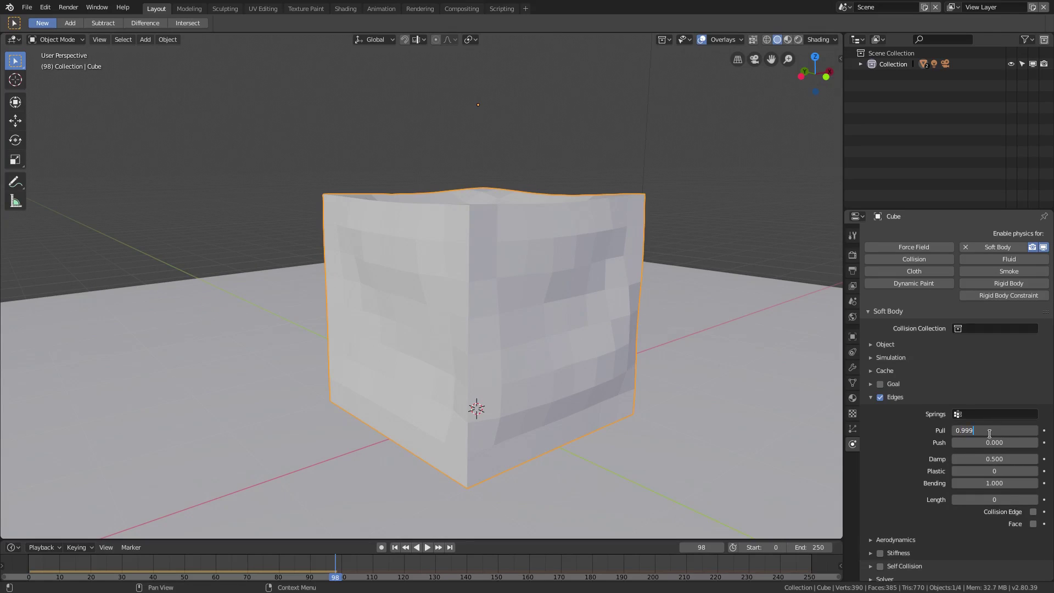
Replay the simulation from frame 0 several times to examine the effect of high Pull without Push, and stop playback.
scroll(497, 423, "down", 3)
middle_click_drag(497, 423, 391, 558)
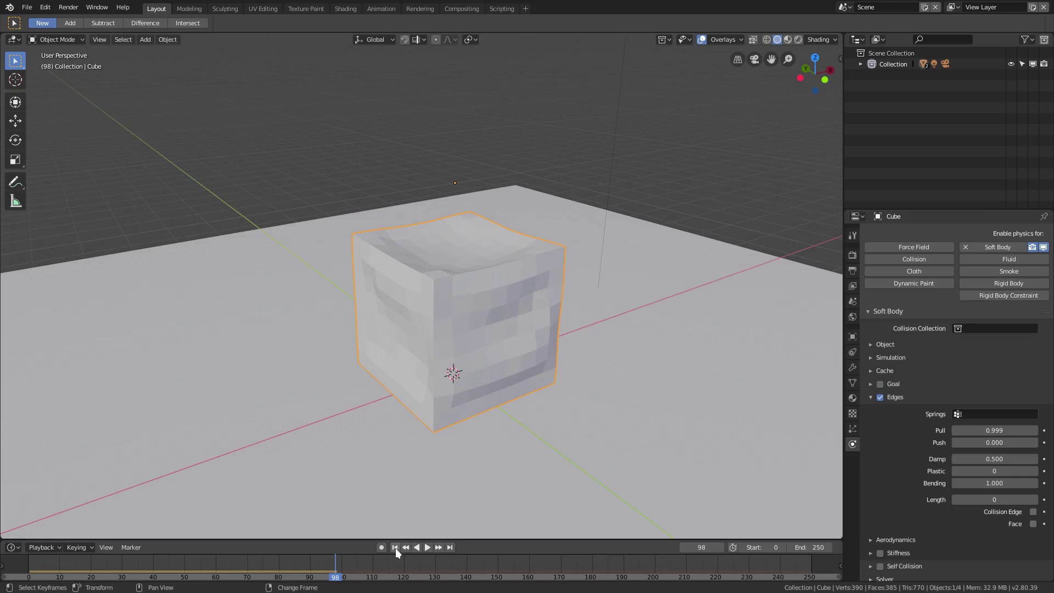
left_click(395, 547)
left_click(427, 547)
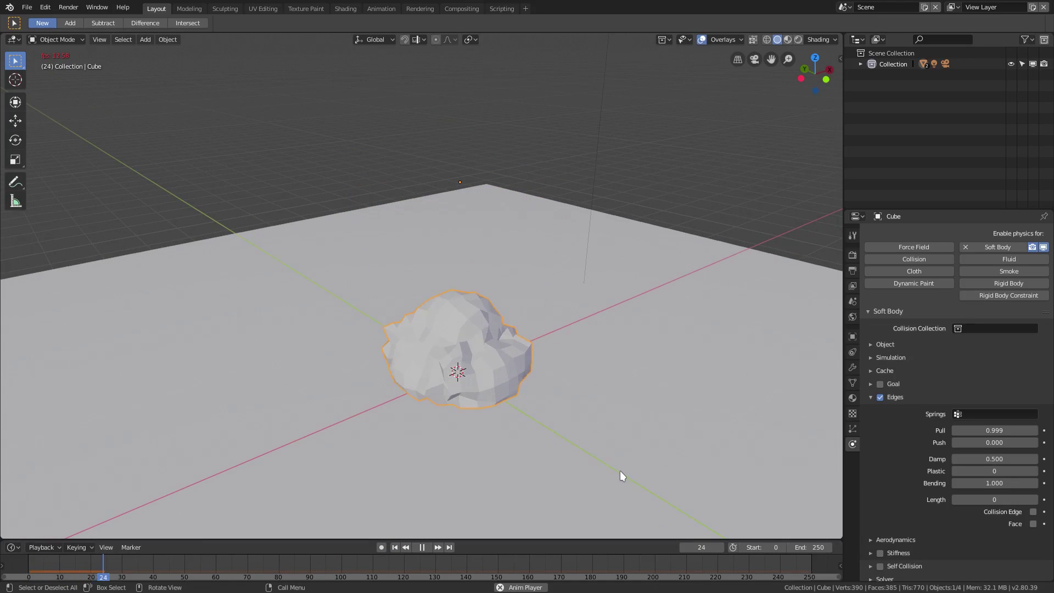
left_click(395, 547)
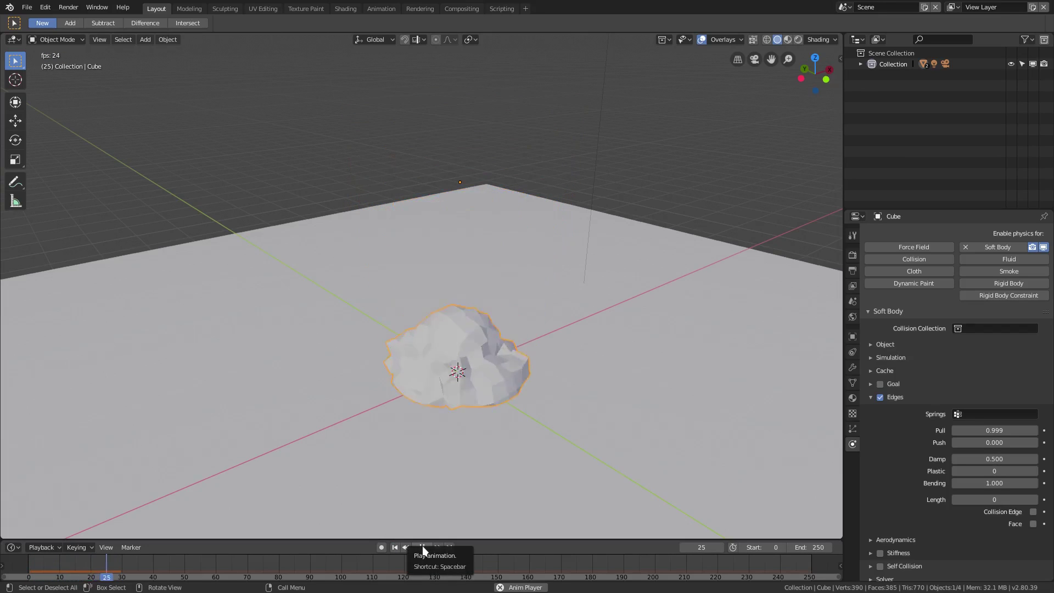
left_click(394, 546)
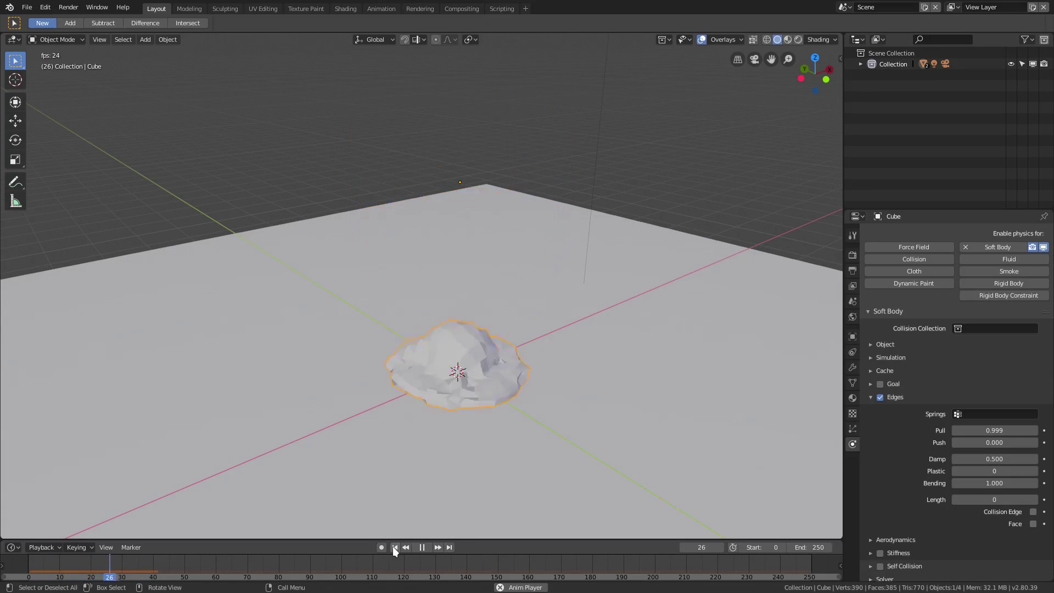
left_click(394, 546)
left_click(396, 546)
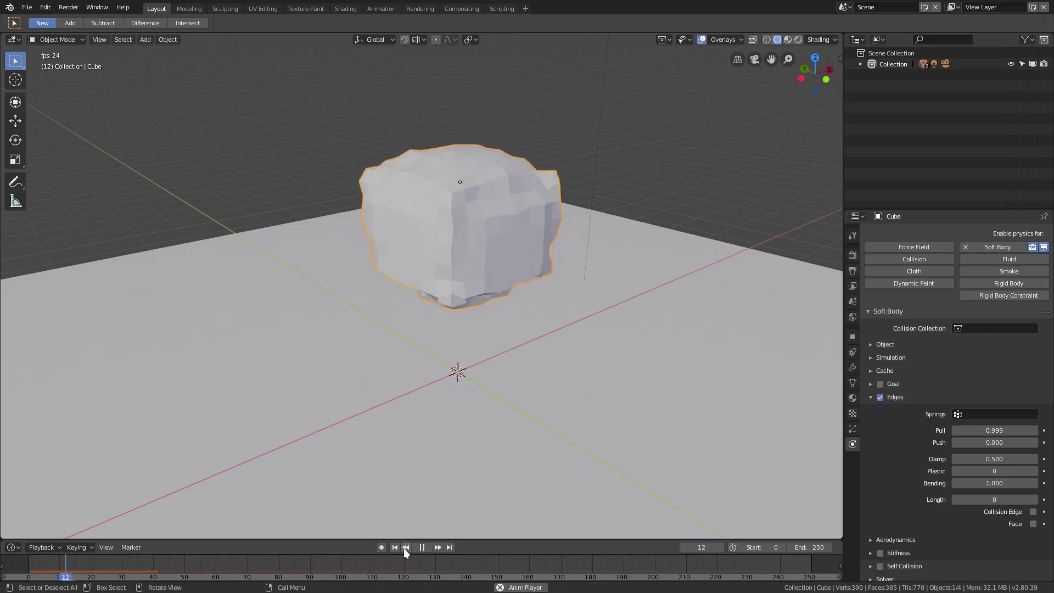
left_click(422, 547)
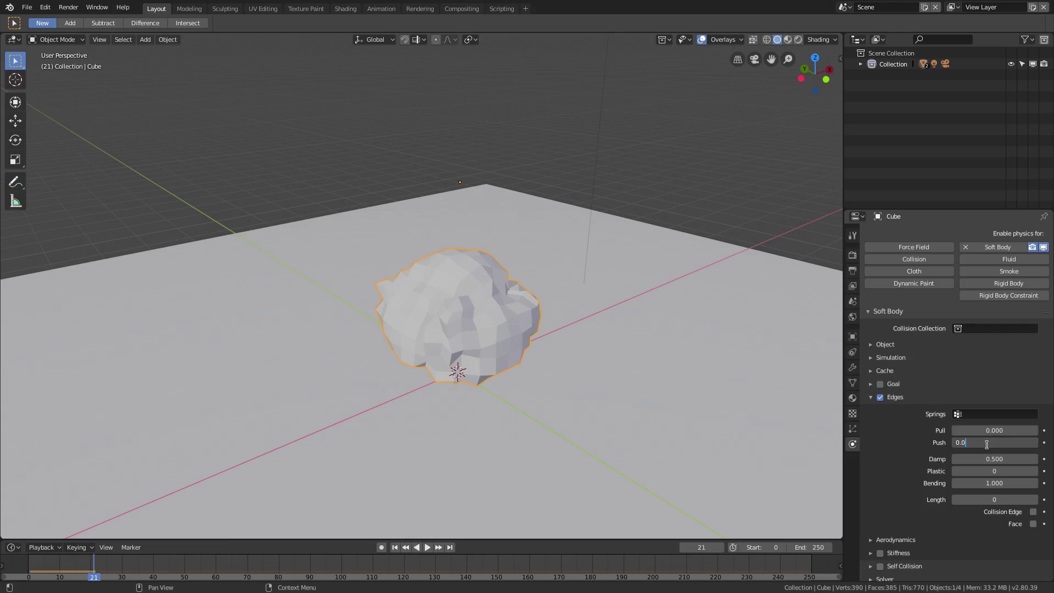
Set Pull to 0 and Push to 0.999, replay the simulation to examine the deformation, and rewind to frame 0.
key("Return")
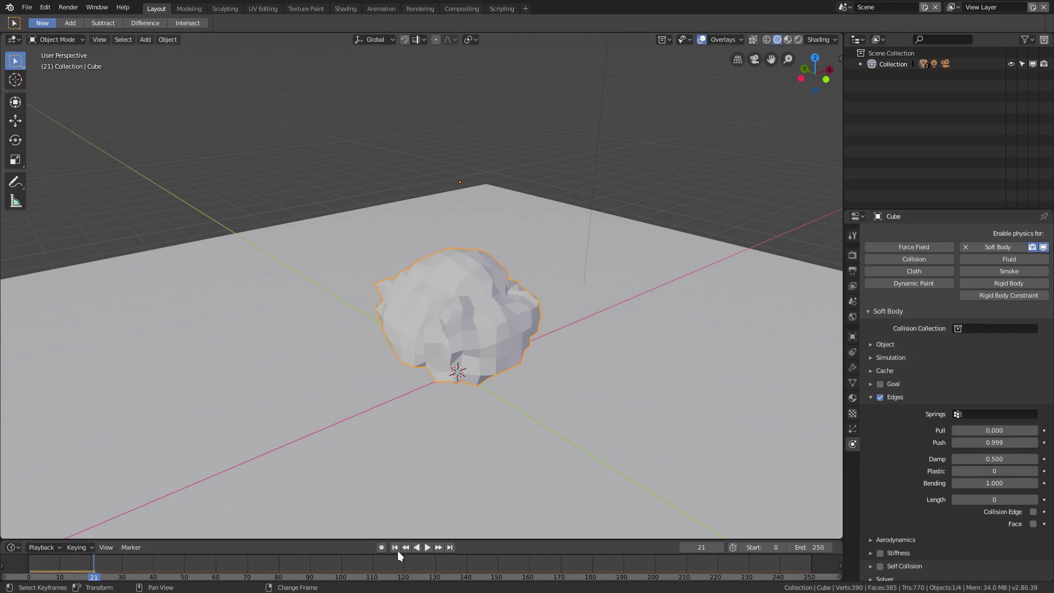
left_click(397, 548)
left_click(430, 547)
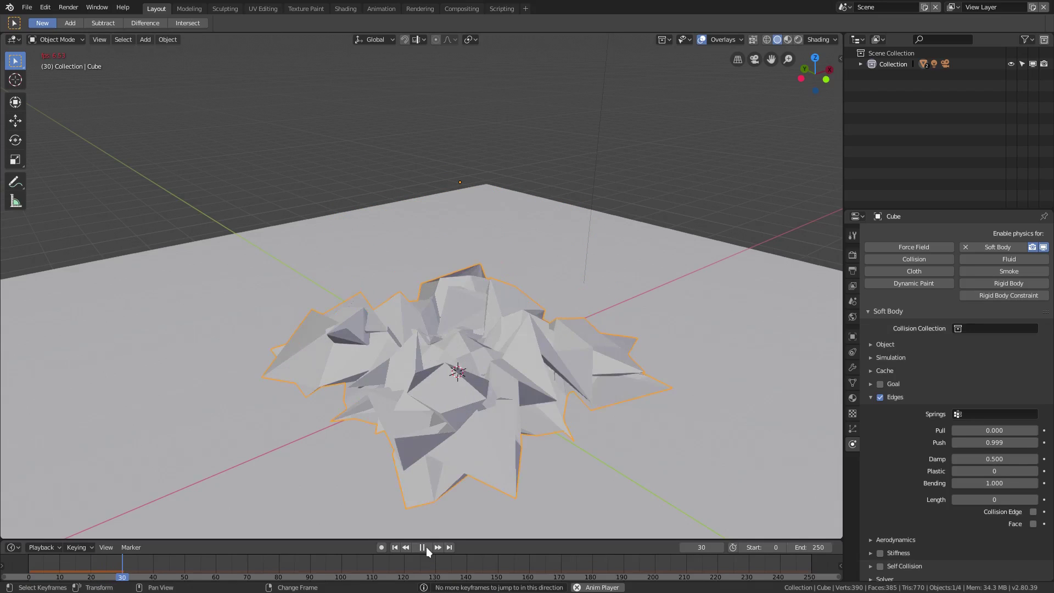
left_click(423, 546)
left_click(395, 547)
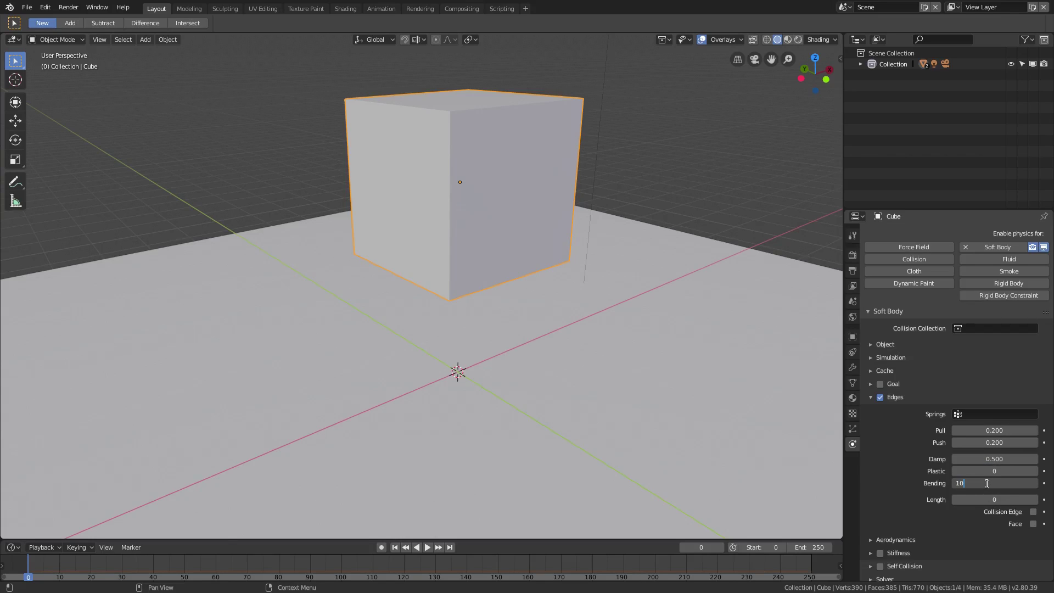
Set the soft body edges' Bending to 10 and play the simulation, examining the cube's deformation from different angles.
key("Return")
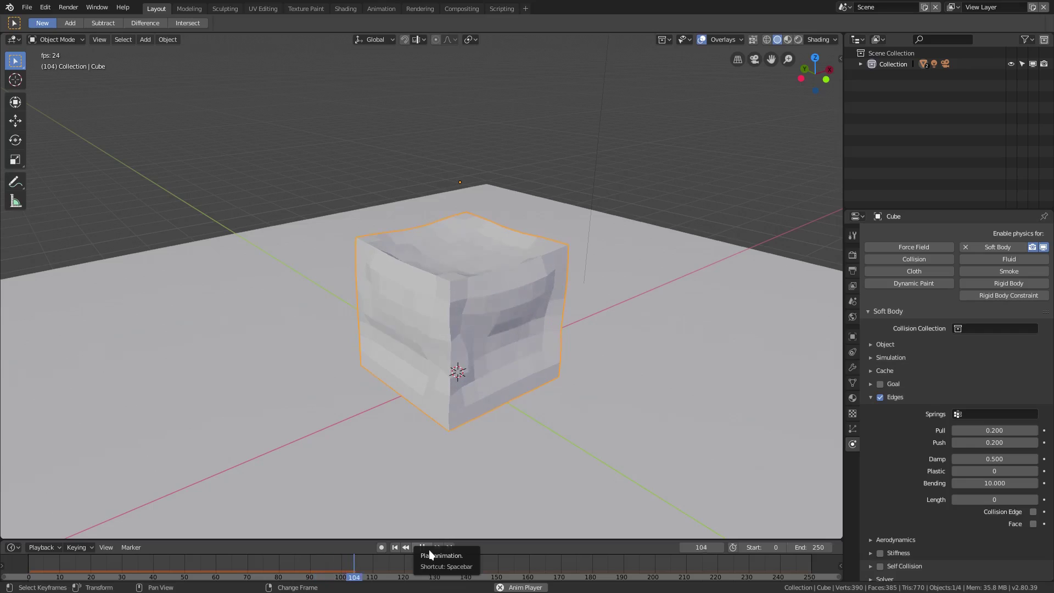
scroll(341, 252, "up", 2)
middle_click_drag(433, 305, 416, 309)
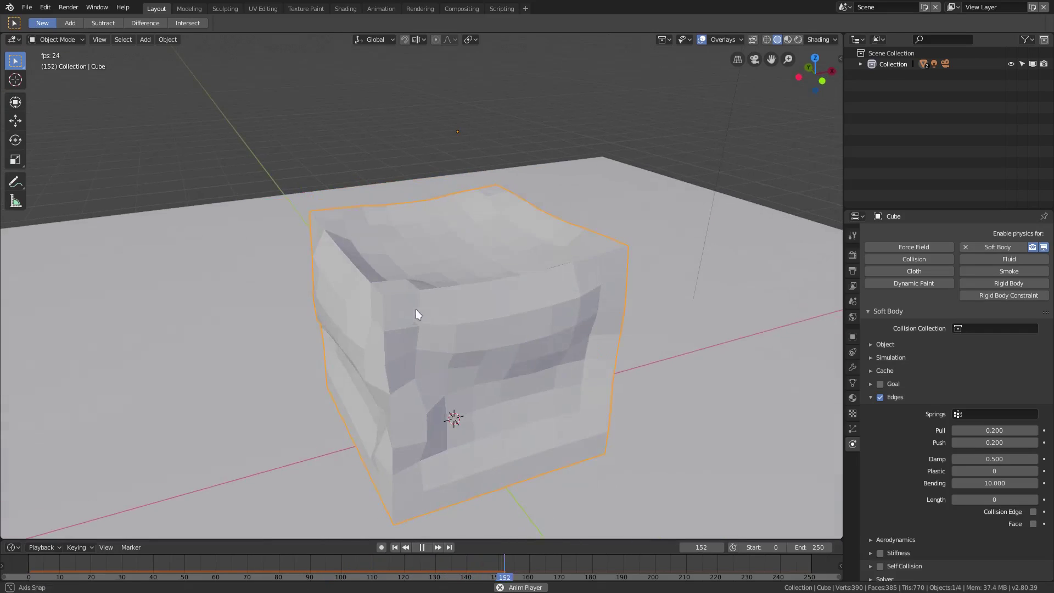
scroll(527, 224, "down", 4)
mouse_move(605, 386)
middle_mouse_down()
mouse_move(625, 387)
mouse_move(600, 393)
middle_mouse_up()
scroll(588, 388, "up", 1)
Set the soft body edges' Pull and Push both to 0.8 while the simulation plays.
left_click(991, 430)
type("0.8")
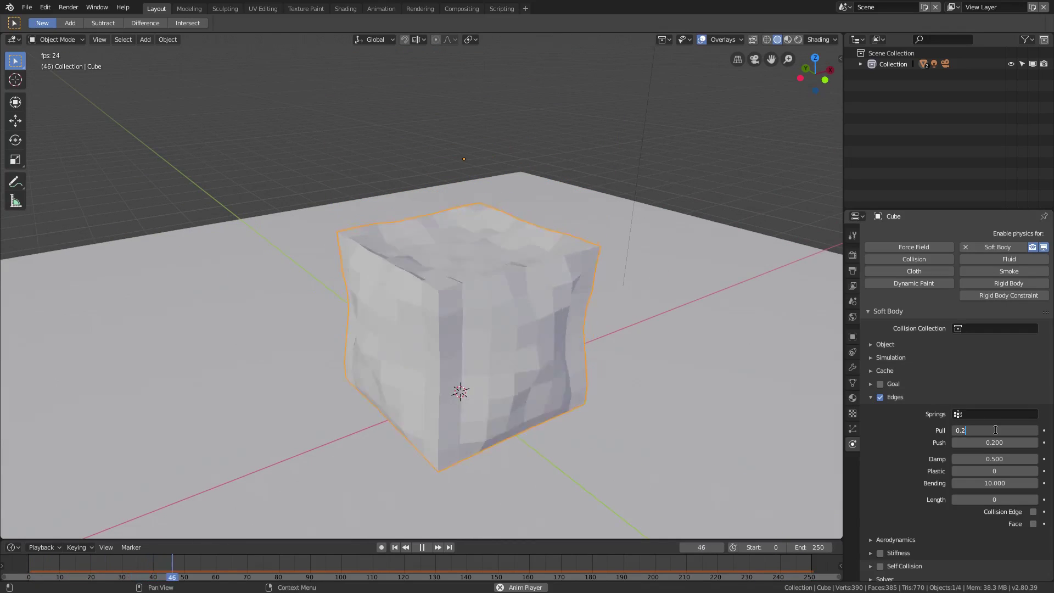
key("Tab")
type("0.8")
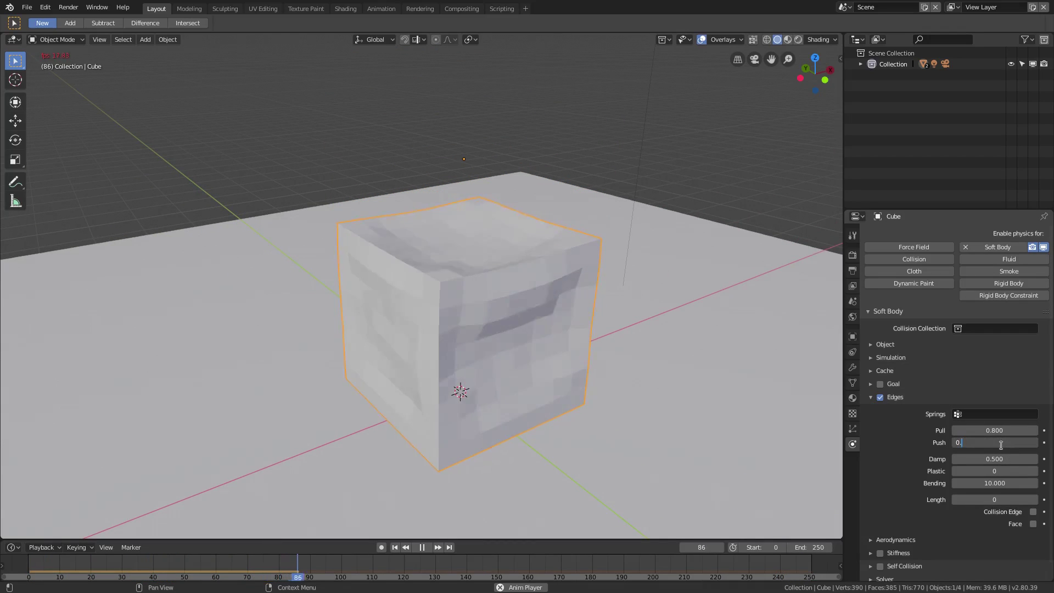
key("Return")
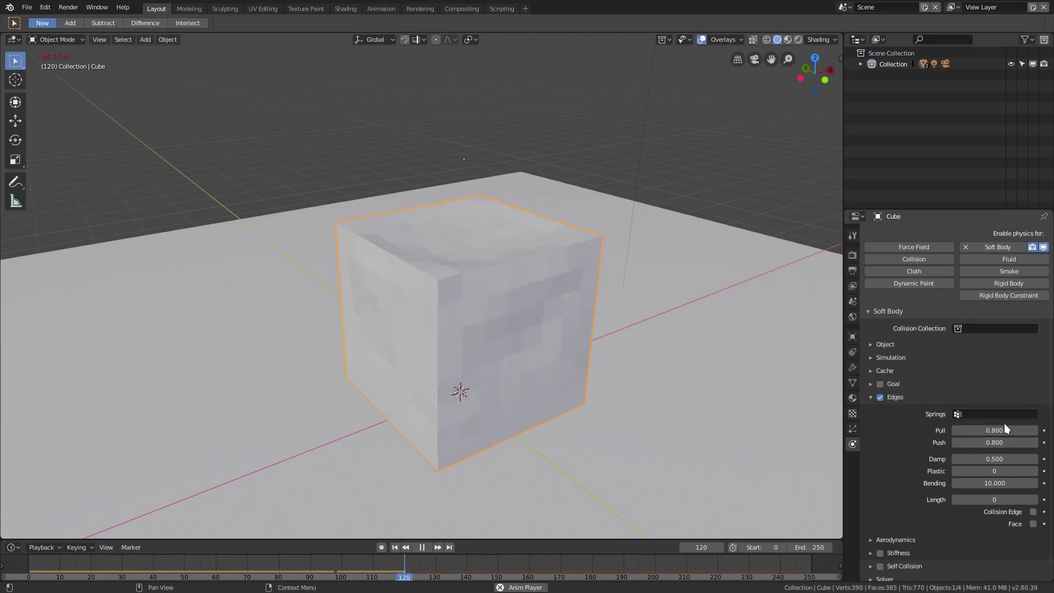
Try the edges' Pull at 0.999, and bring it down to 0.9.
key("BackSpace")
left_click_drag(1003, 431, 1043, 430)
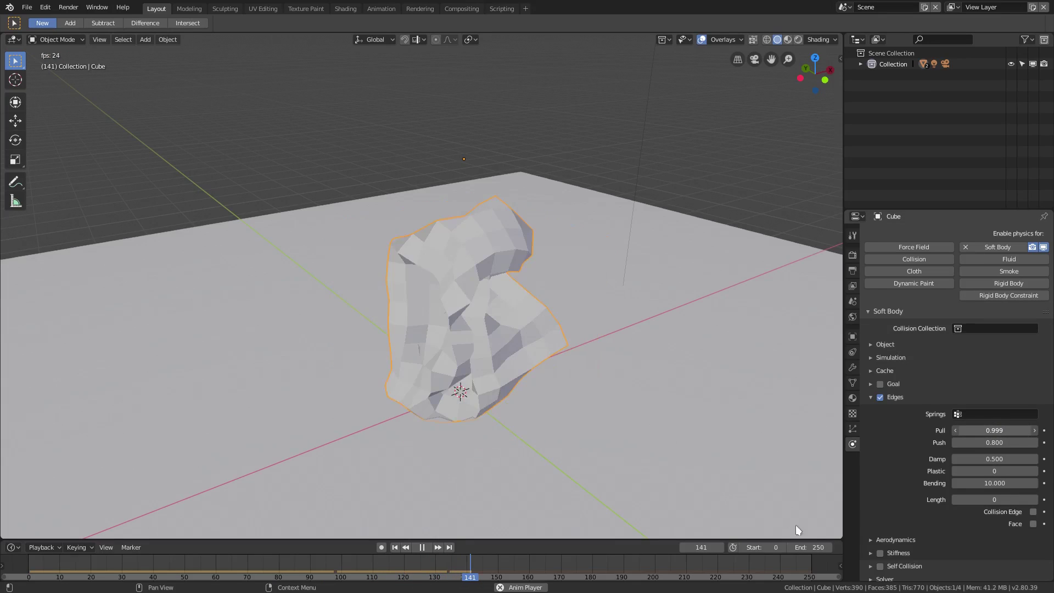
left_click(1001, 430)
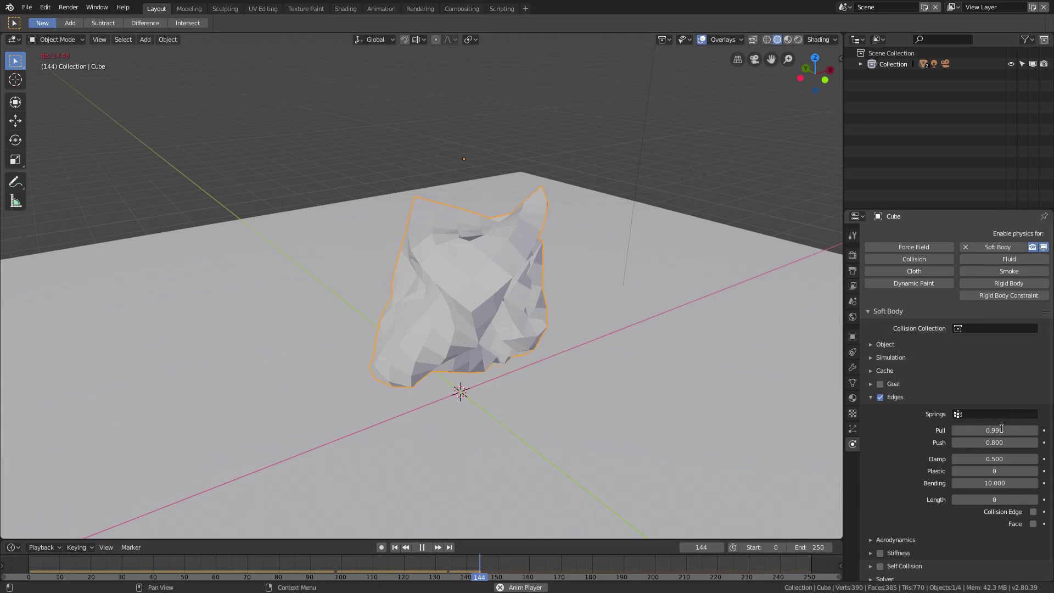
left_click(1000, 430)
key("BackSpace")
key("BackSpace")
key("Return")
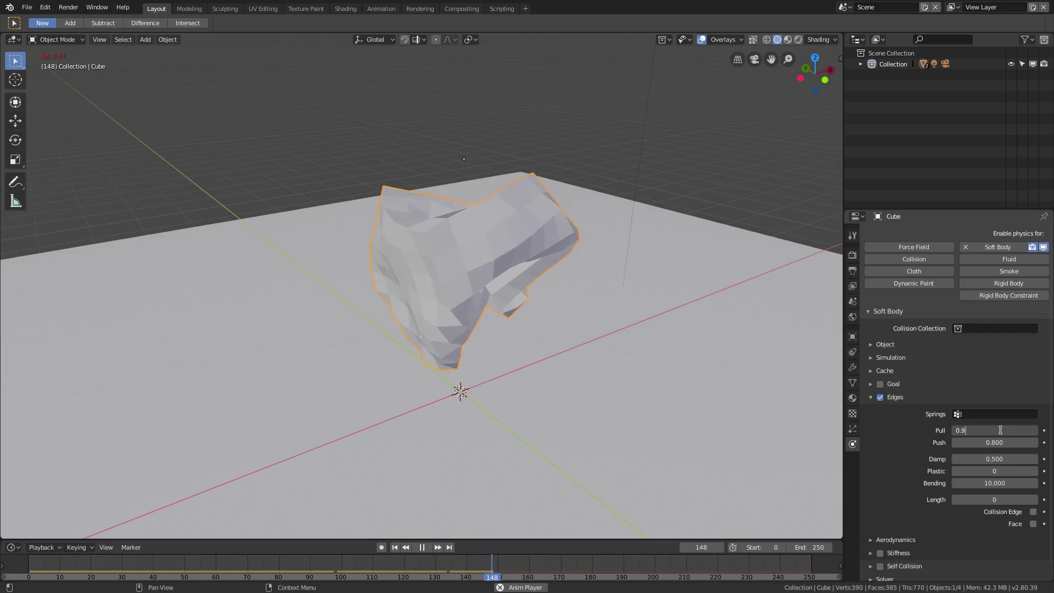
Set the soft body edges' Push to 0.9 and stop the playback.
left_click(993, 442)
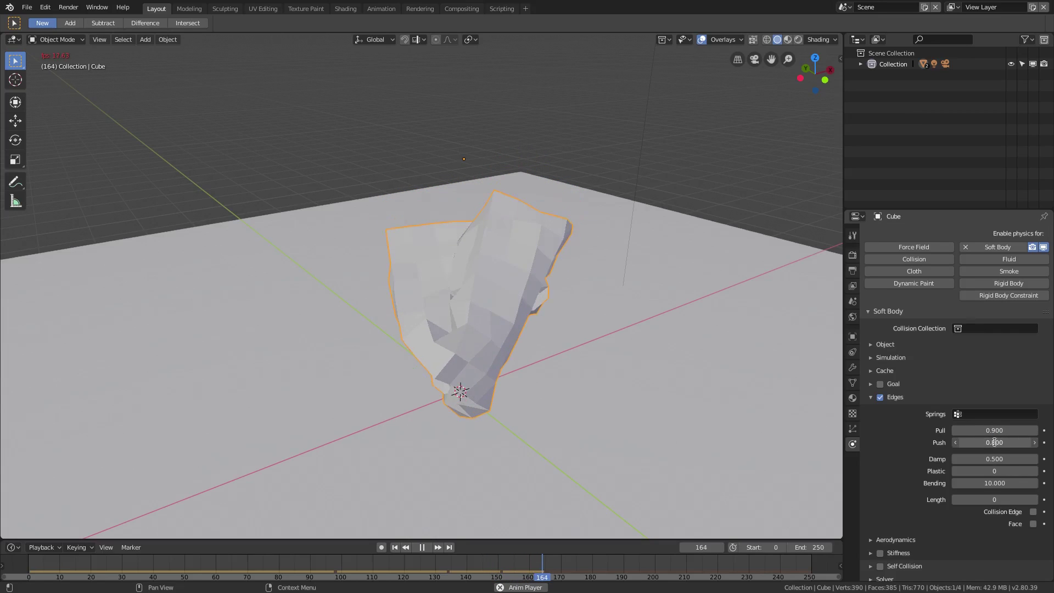
left_click(995, 442)
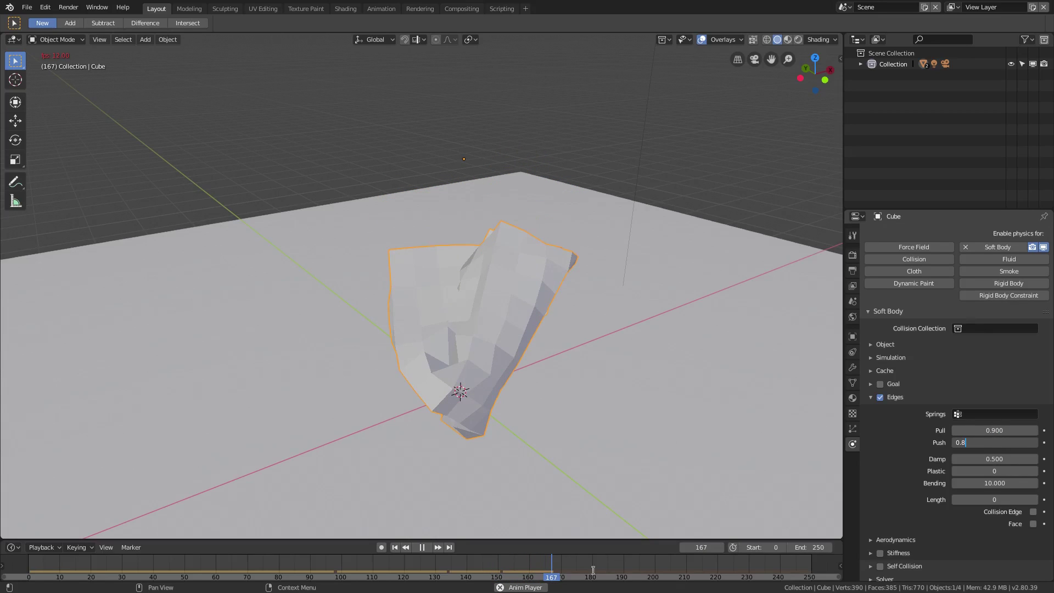
key("BackSpace")
type("9")
key("Return")
left_click(422, 547)
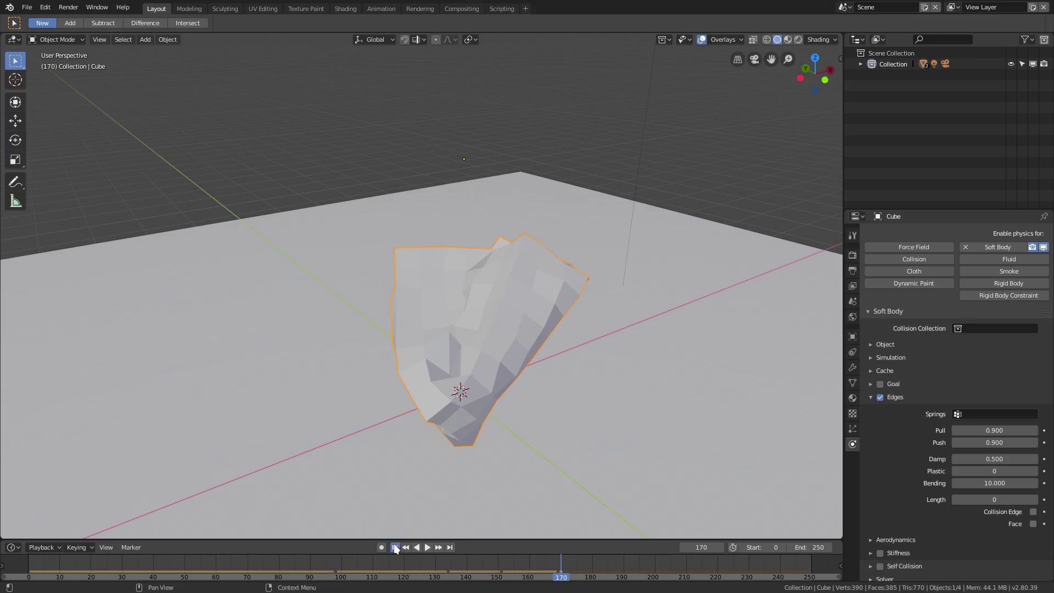
Replay the simulation from frame 0, examine how the stiffer cube lands on the plane, and stop playback.
left_click(396, 548)
left_click(429, 547)
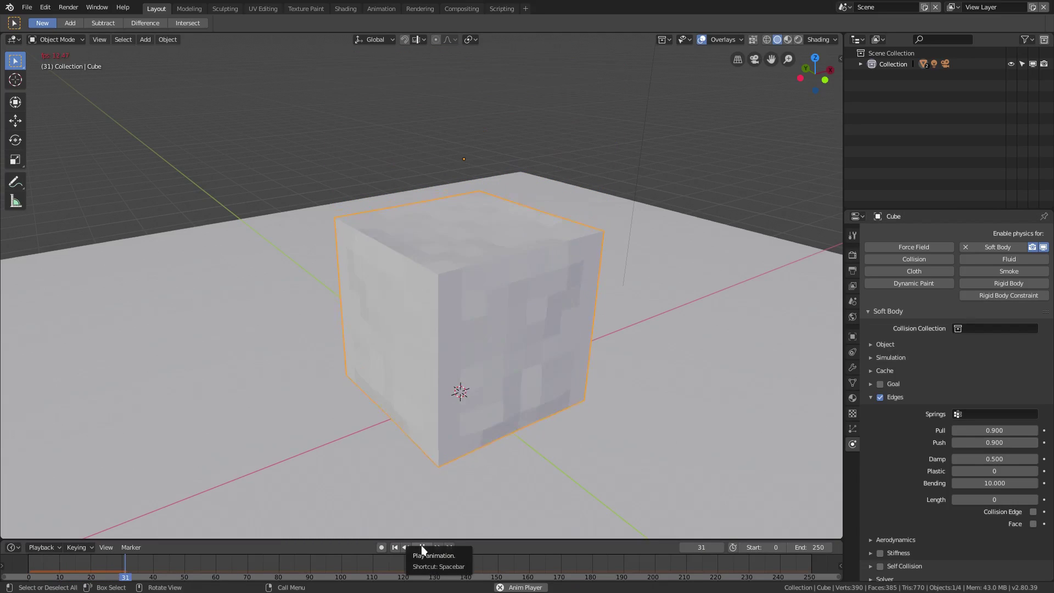
middle_click_drag(463, 496, 520, 473)
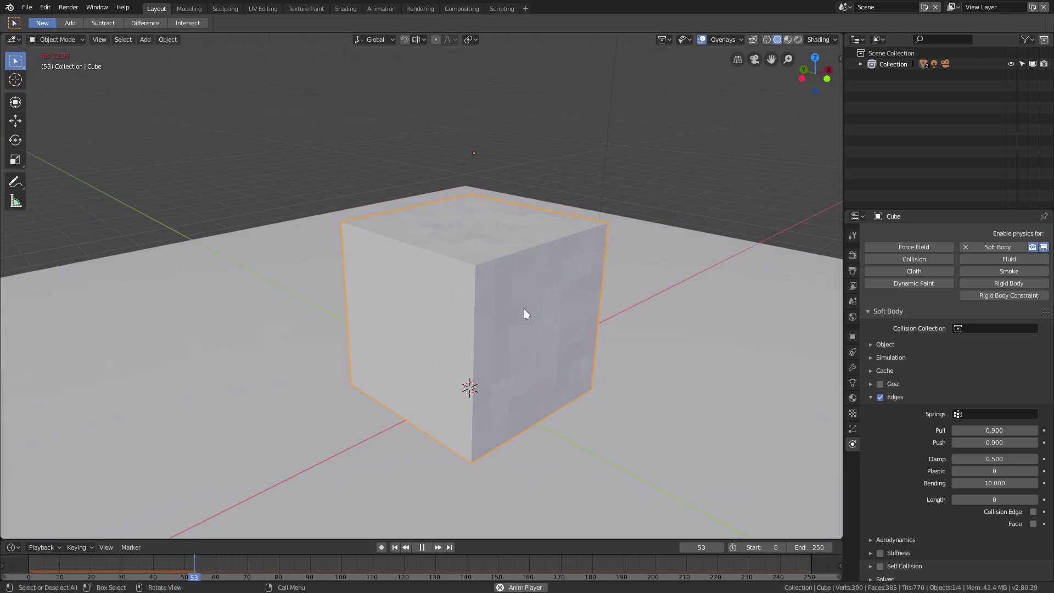
left_click(422, 548)
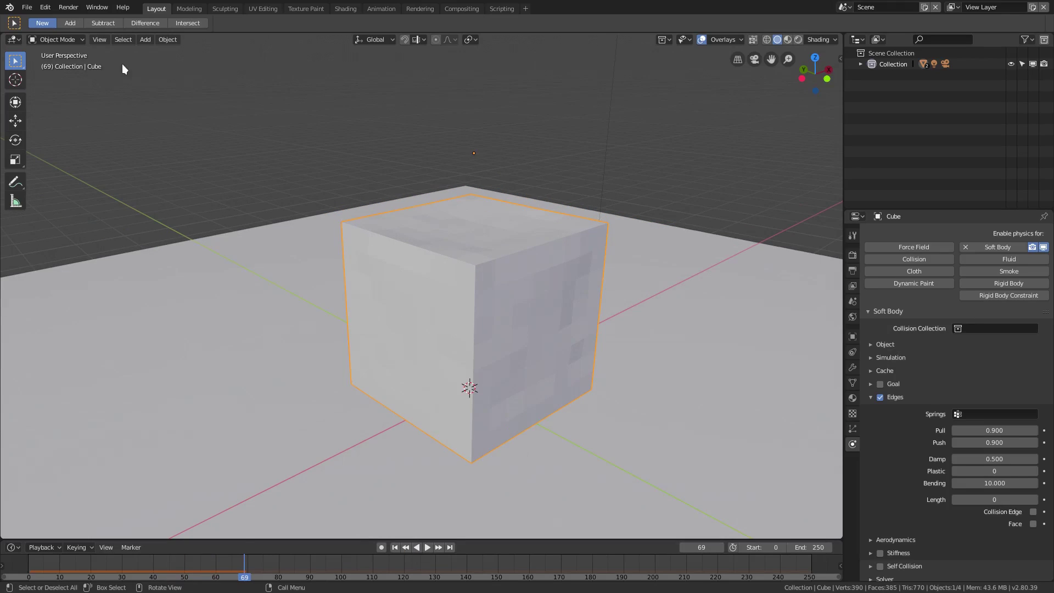
Apply smooth shading to the cube and add a Subdivision Surface modifier after its Softbody modifier.
left_click(172, 39)
left_click(213, 259)
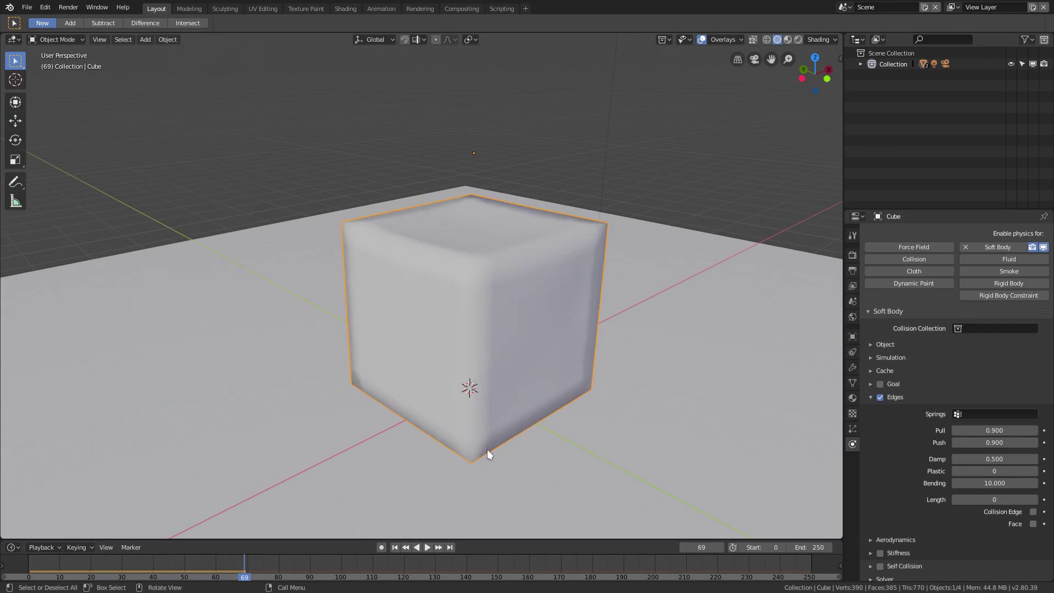
middle_click_drag(487, 449, 672, 406)
left_click(853, 368)
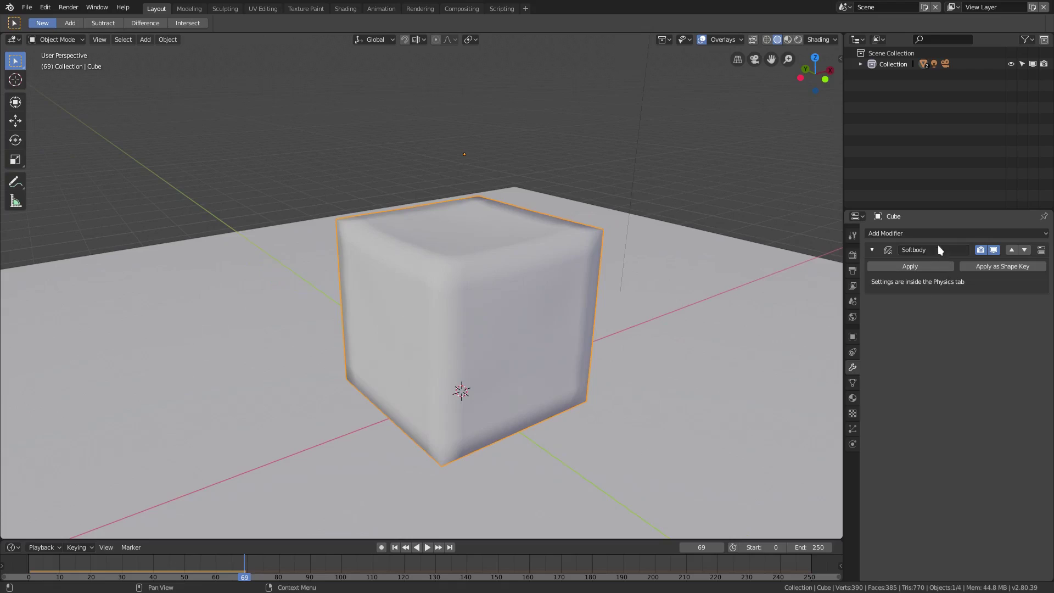
left_click(936, 233)
left_click(830, 405)
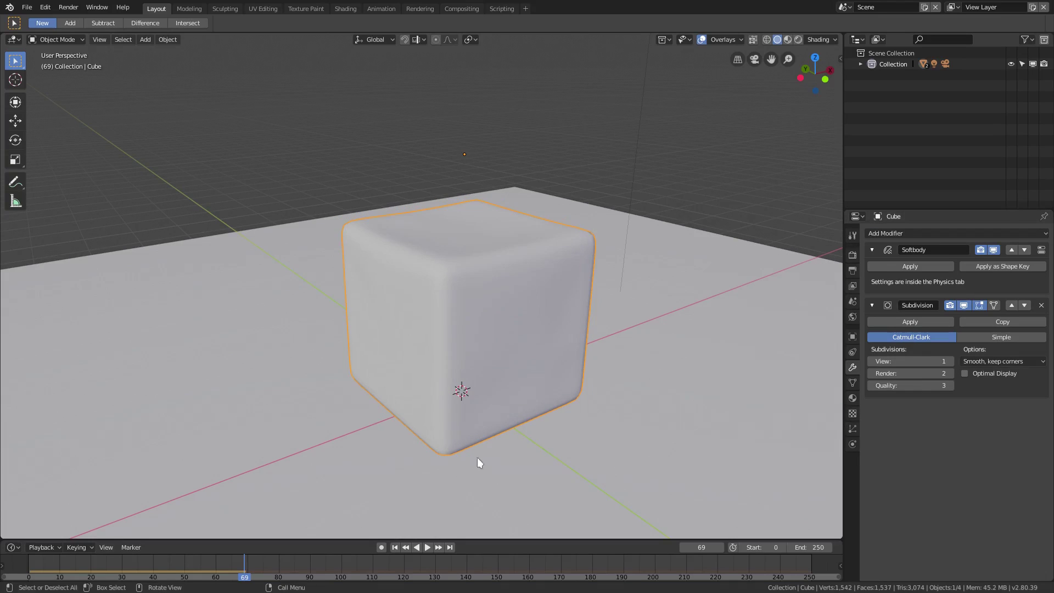
Replay the smoothed cube's simulation from frame 0, stop it, and set the soft body edges' Pull and Push to 0.8.
left_click(852, 445)
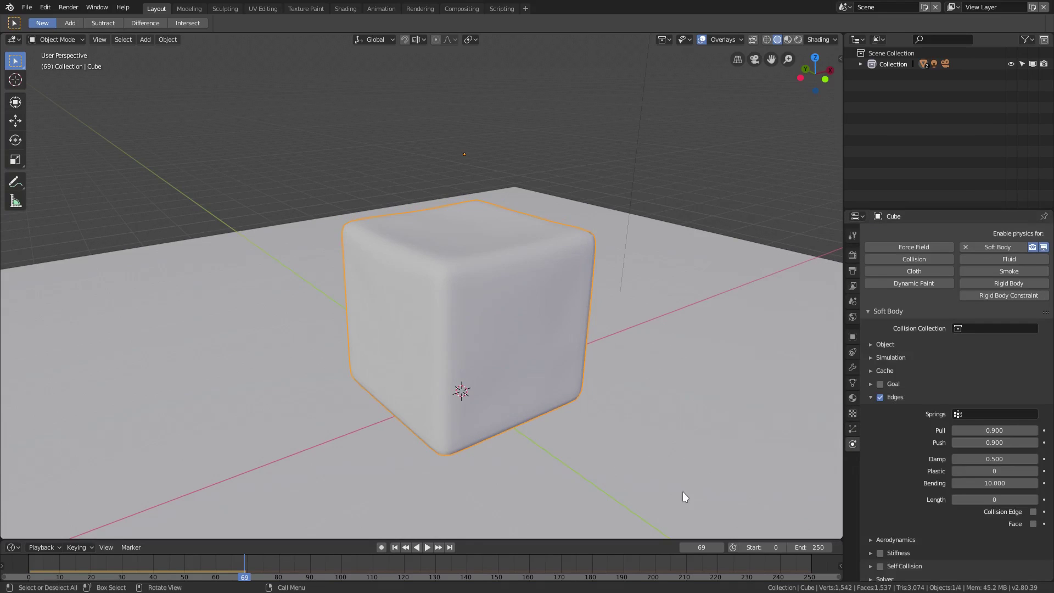
left_click(395, 548)
left_click(428, 548)
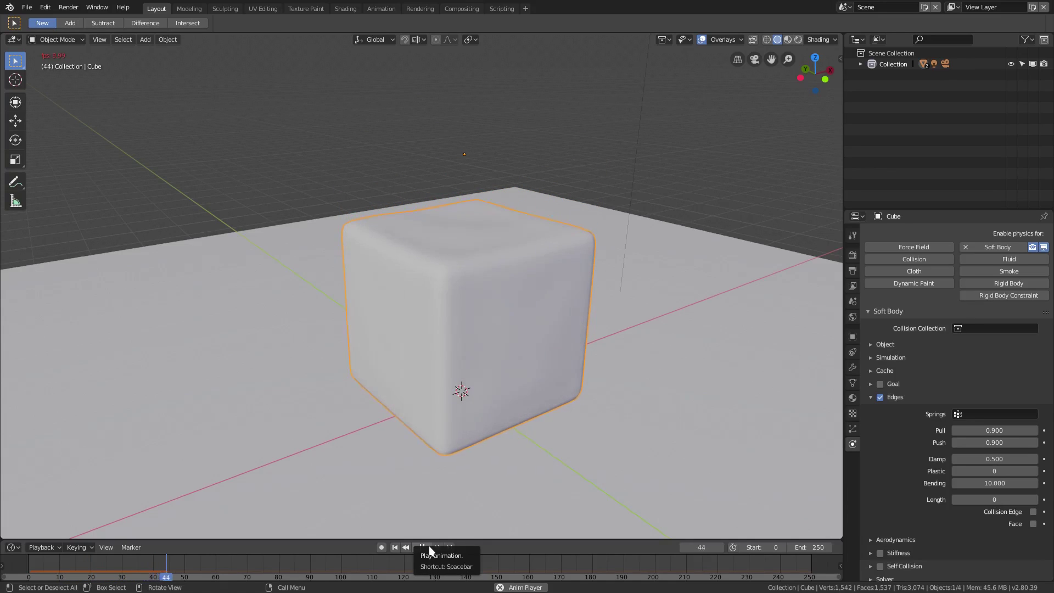
left_click(430, 548)
left_click(1002, 430)
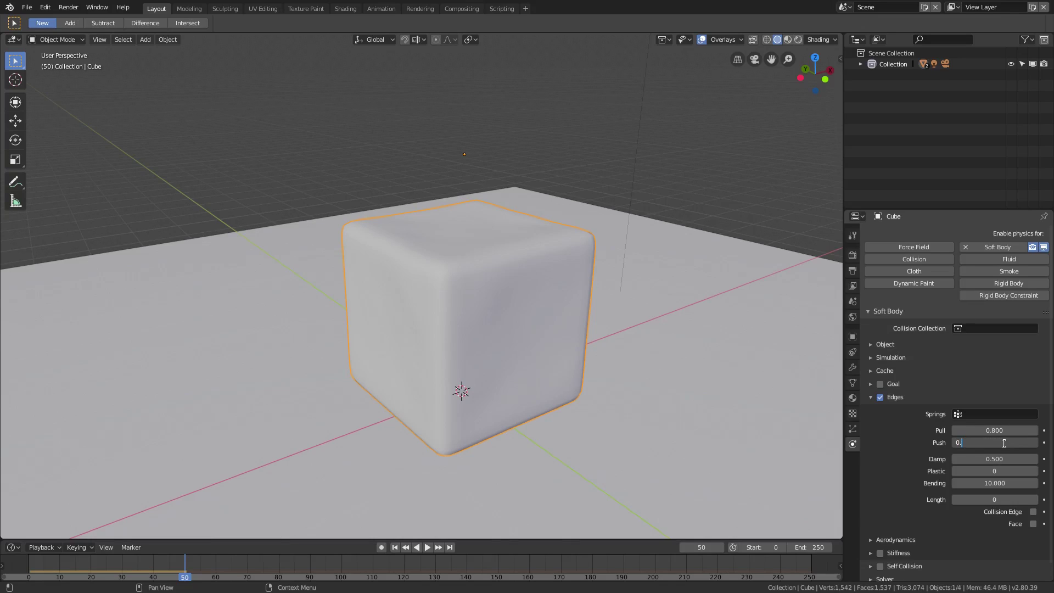
key("Return")
Enable Stiffness for the soft body edges and replay the simulation from frame 0.
scroll(976, 519, "down", 1)
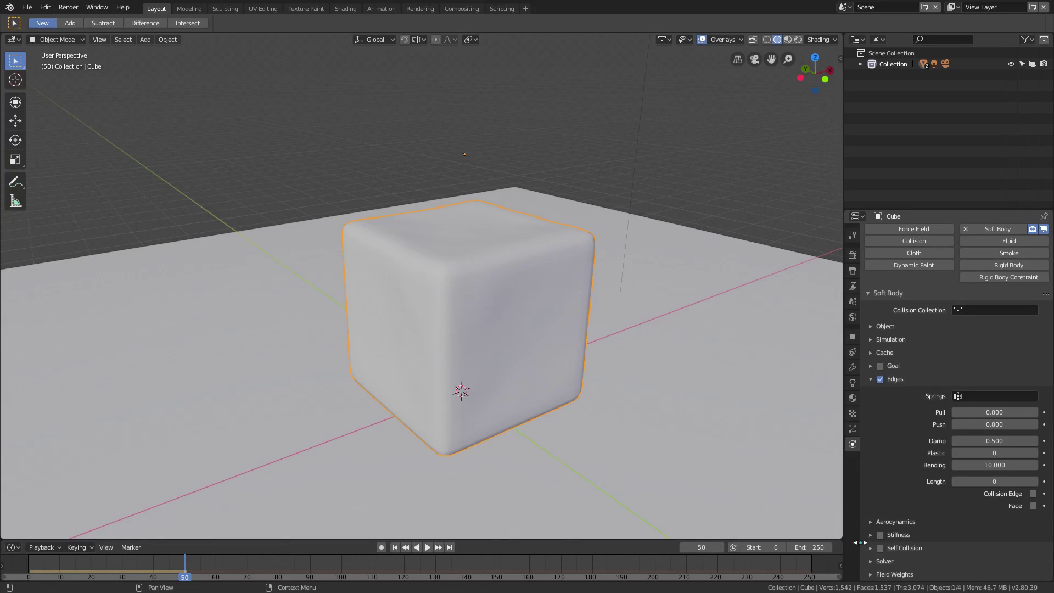
left_click(881, 535)
left_click(895, 535)
scroll(907, 488, "down", 1)
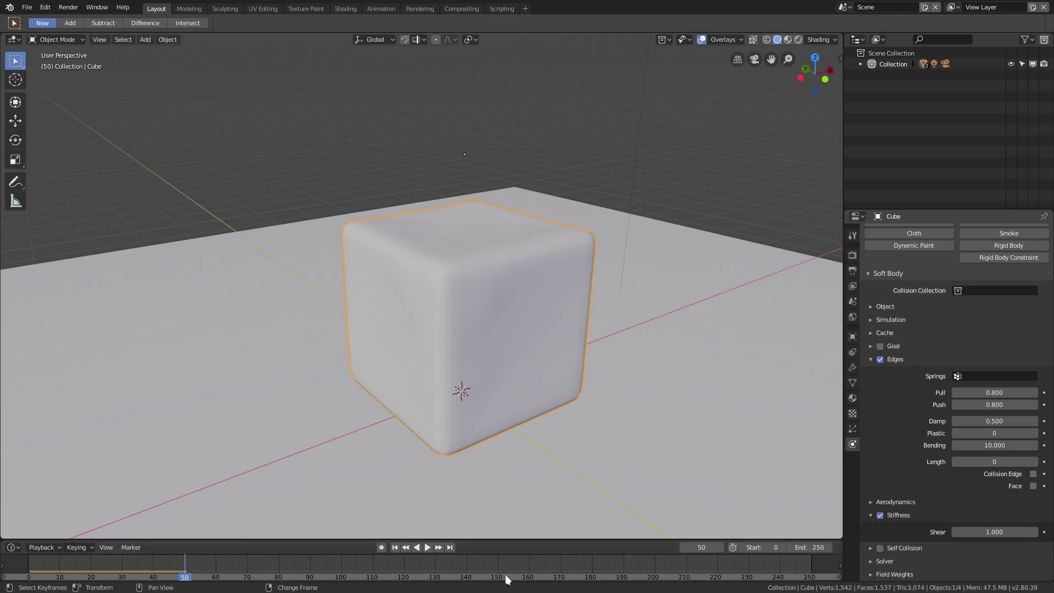
left_click(397, 548)
left_click(426, 547)
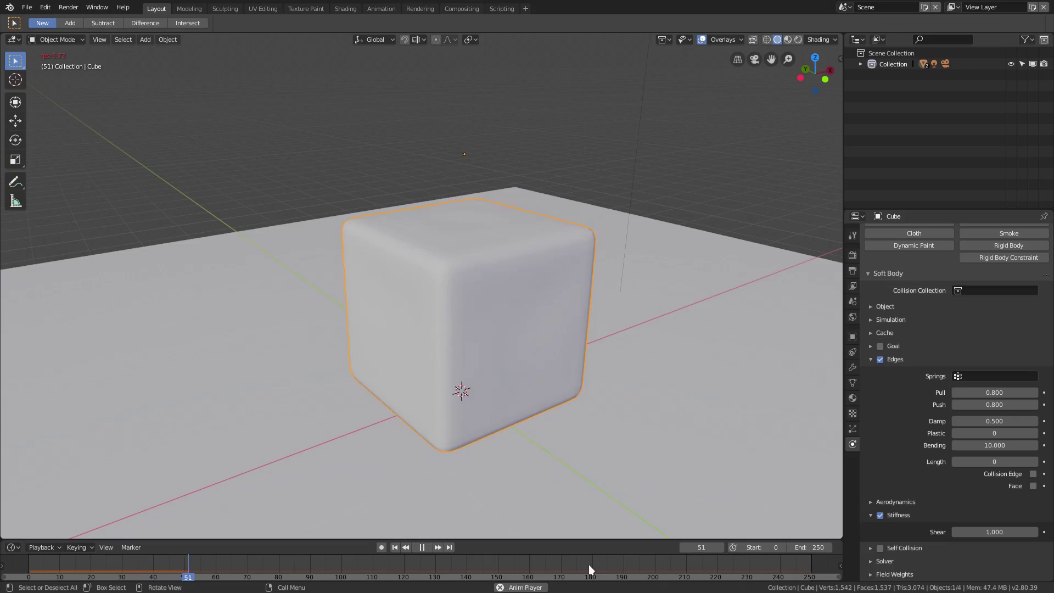
Disable Stiffness, set Bending to 3 and Damp to 0.7, and replay the simulation from frame 0.
left_click(880, 515)
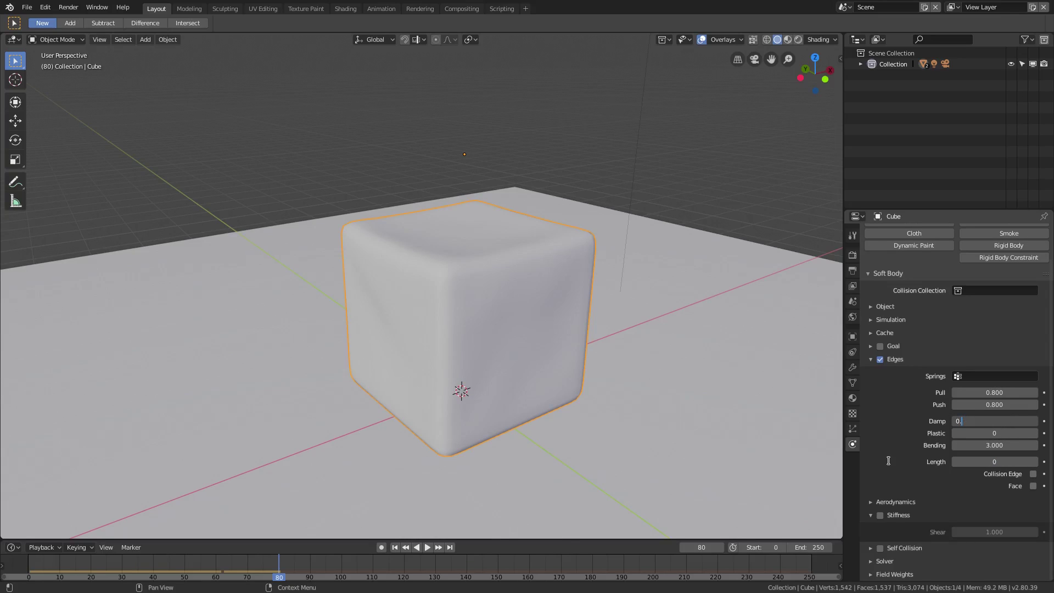
key("Return")
left_click(395, 547)
left_click(427, 547)
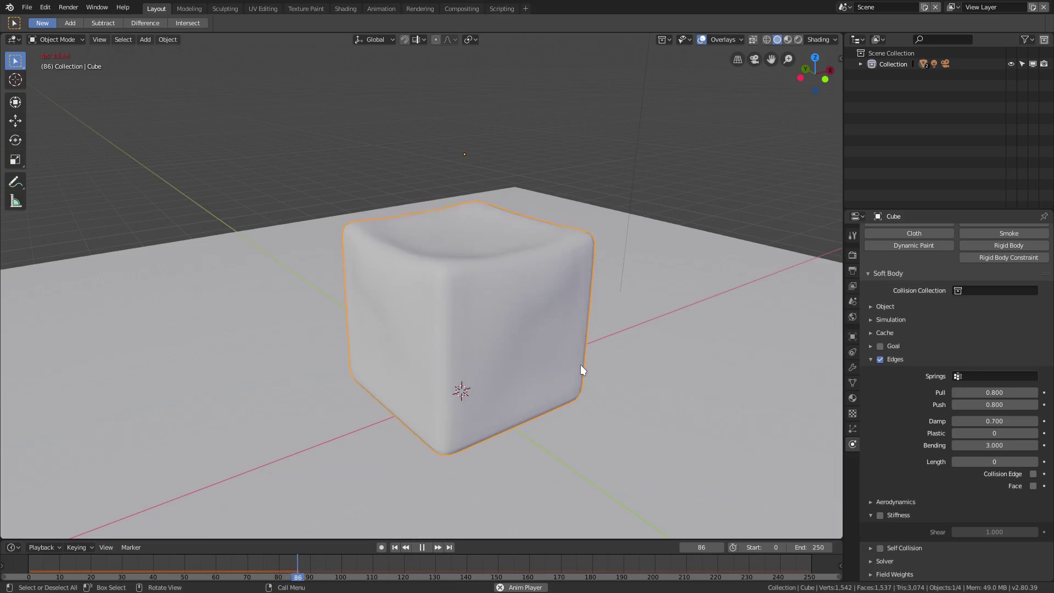
left_click(422, 548)
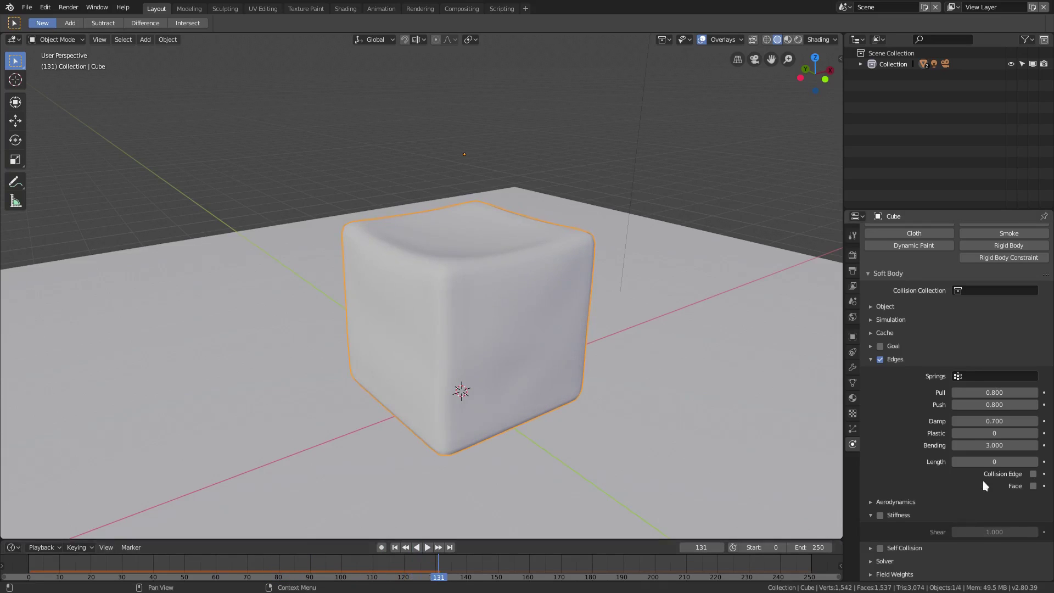
Set the edges' Bending to 2 and Damp to 0.9, and replay the simulation from frame 0.
left_click(1000, 446)
type("2")
key("Return")
double_click(1000, 421)
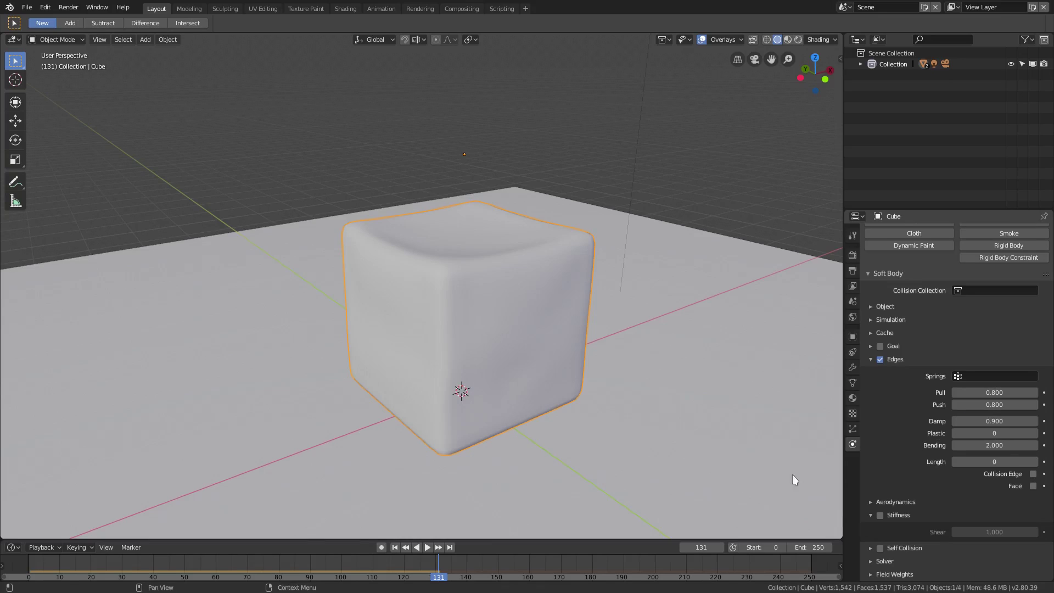
left_click(395, 548)
left_click(427, 548)
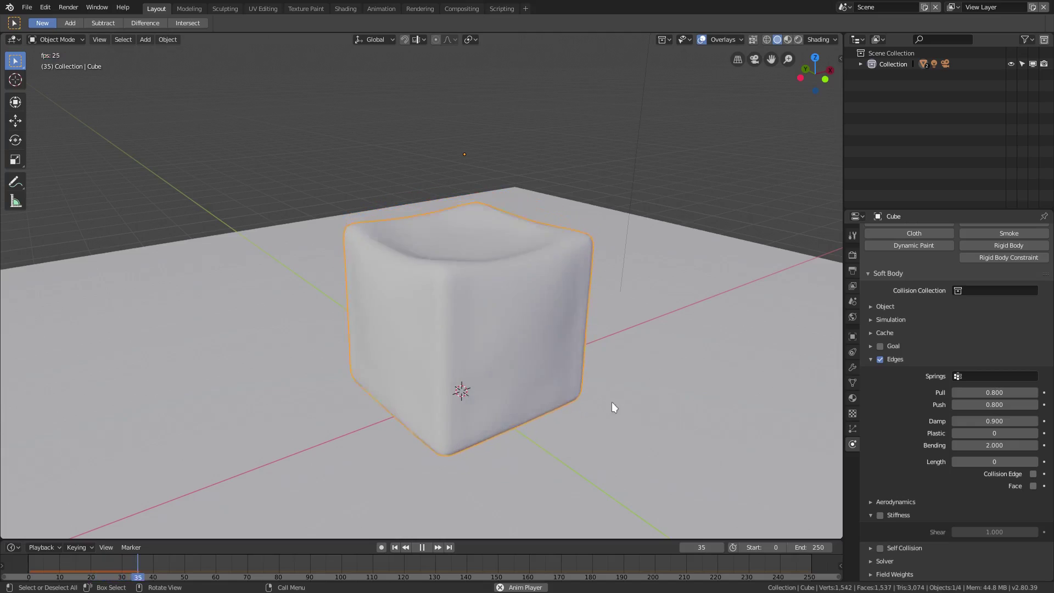
Set the edges' Push to 0.4 and restart the running simulation from frame 0.
left_click(998, 405)
type("0.4")
key("Return")
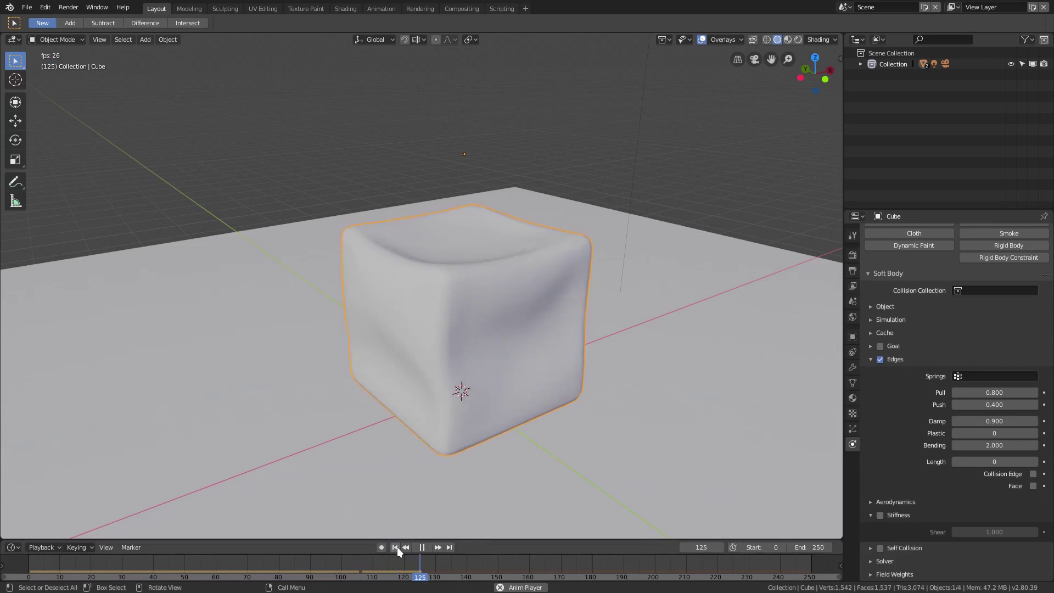
left_click(395, 547)
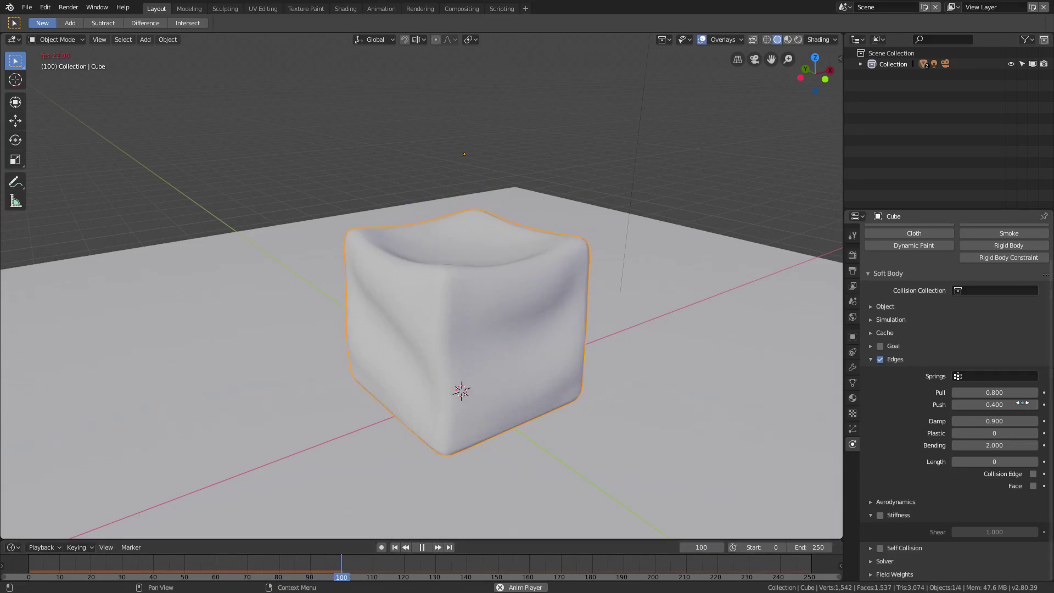
Try the edges' Push at 0.5 and at 0.9 while the simulation plays.
left_click(1003, 404)
type("0.4")
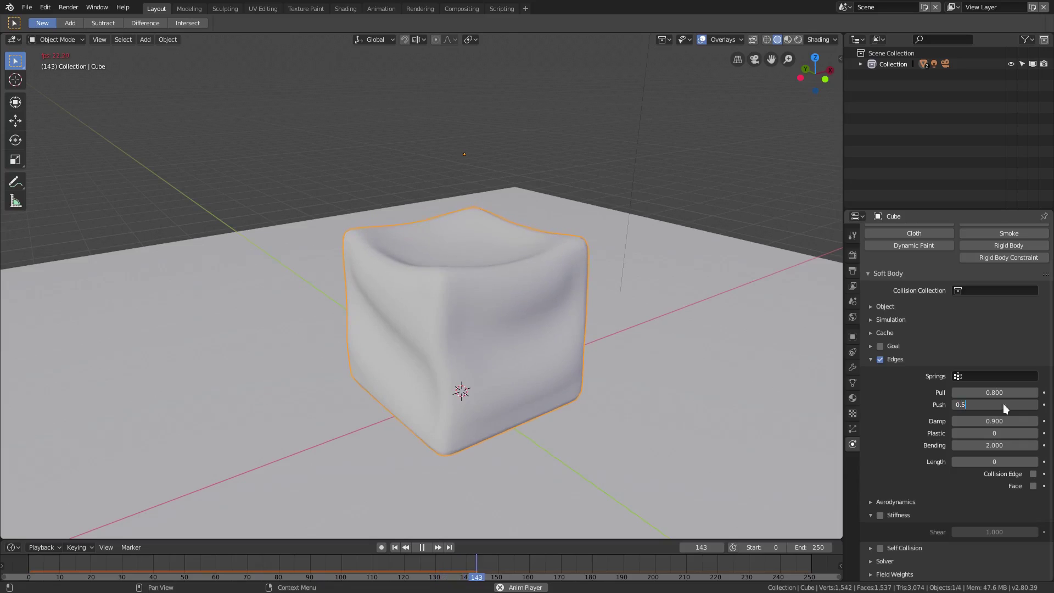
key("Return")
left_click(995, 404)
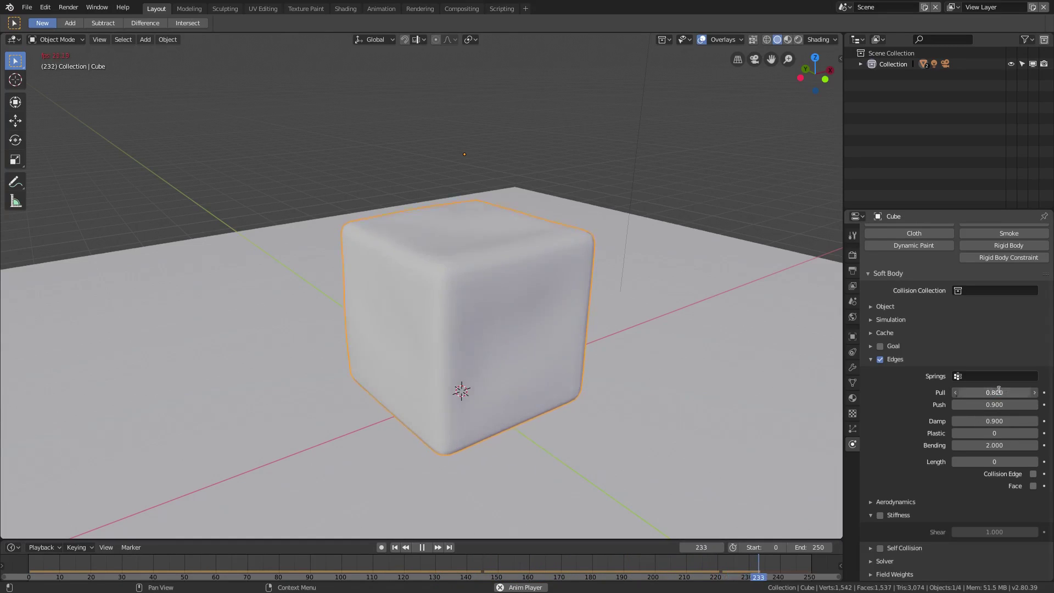
Set the edges' Push to 0.8 and Pull to 0.2, and restart the simulation from frame 0.
left_click(997, 405)
type("0.9")
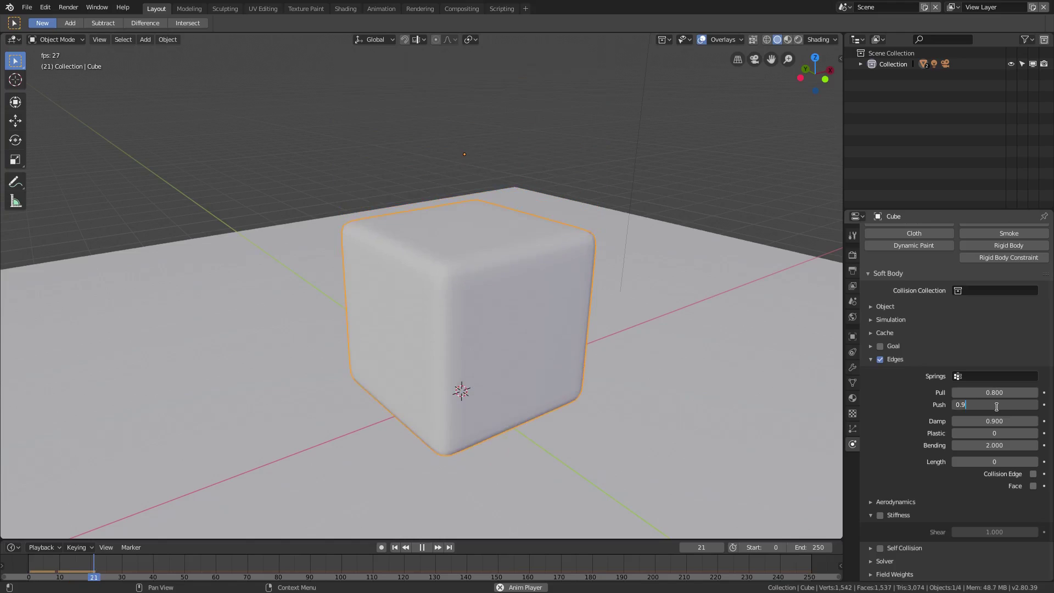
key("BackSpace")
type("8")
key("Return")
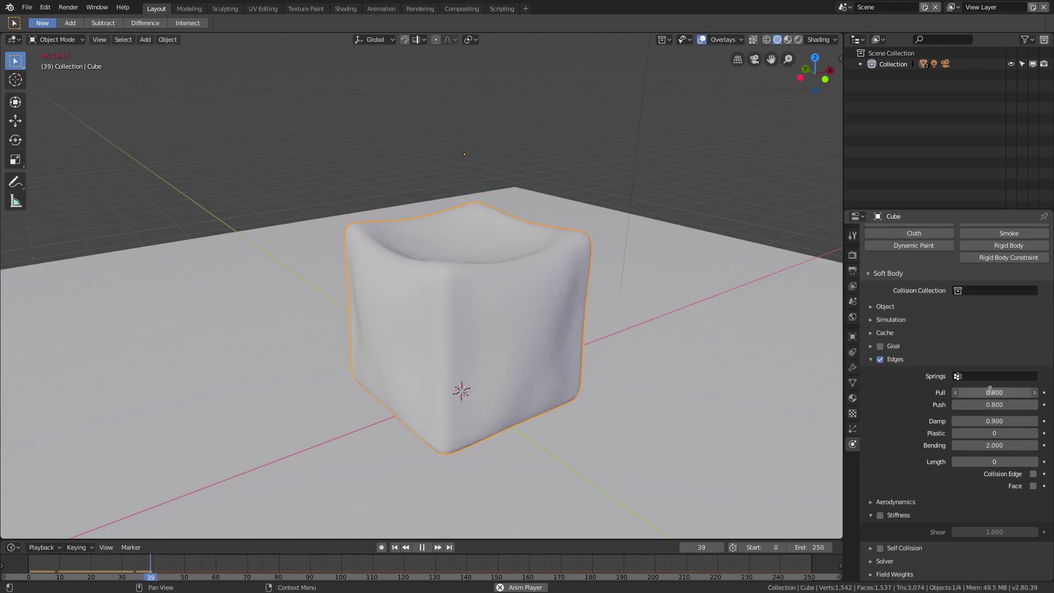
left_click(396, 547)
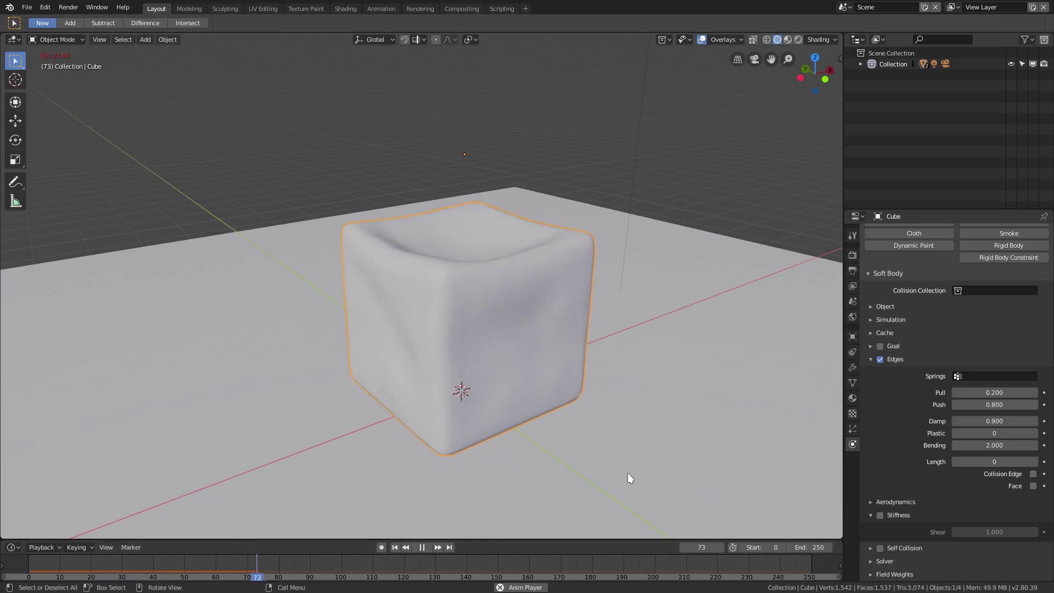
Examine the deformed cube during playback, stop the simulation and return to frame 0.
middle_click_drag(423, 440, 529, 434)
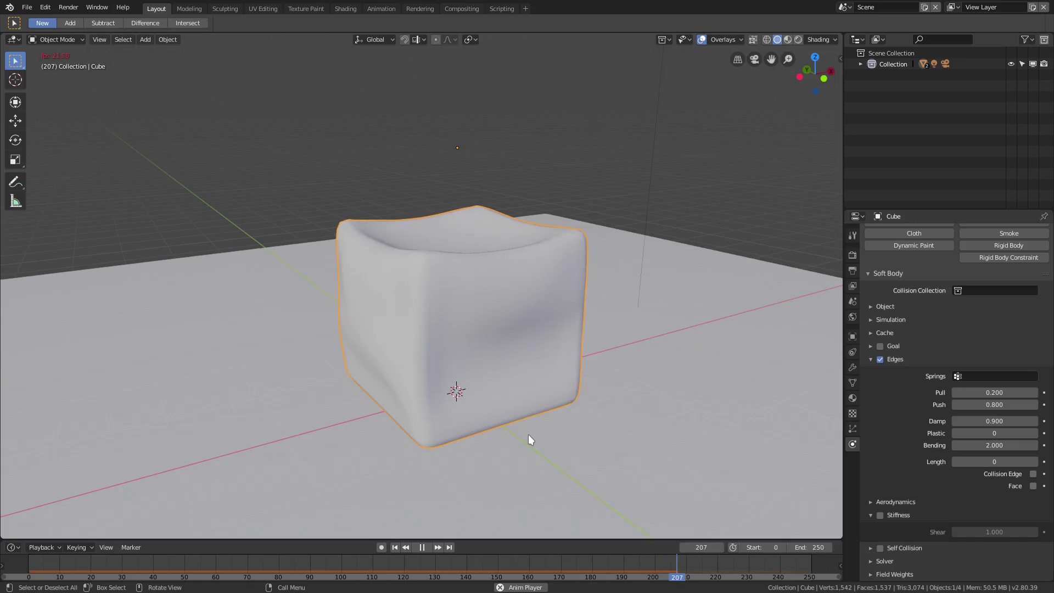
left_click(422, 548)
left_click(395, 548)
scroll(459, 407, "down", 3)
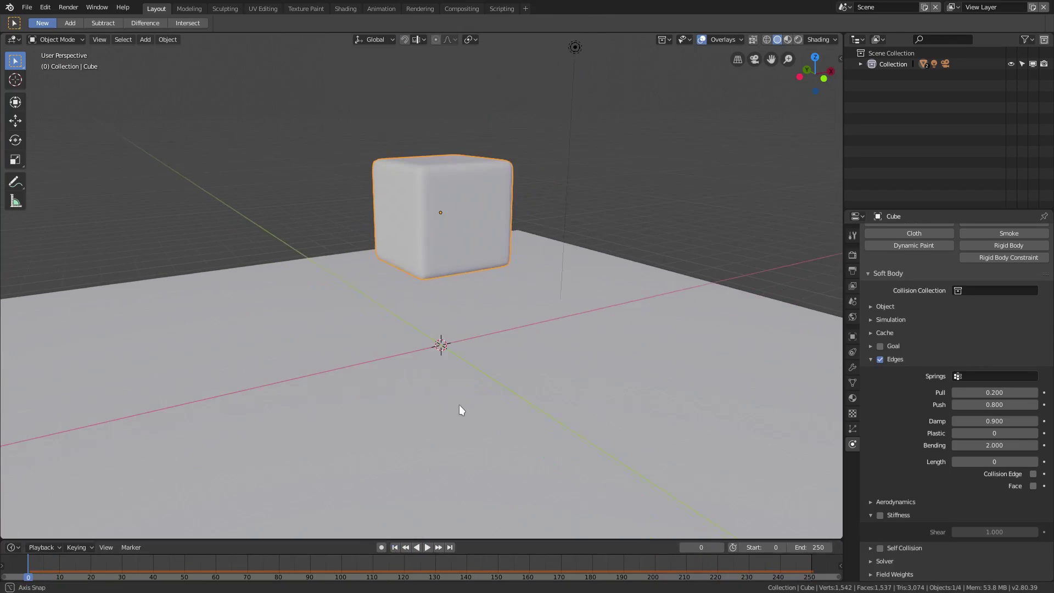
Remove the Subdivision modifier from the cube and set its shading to flat.
left_click(852, 368)
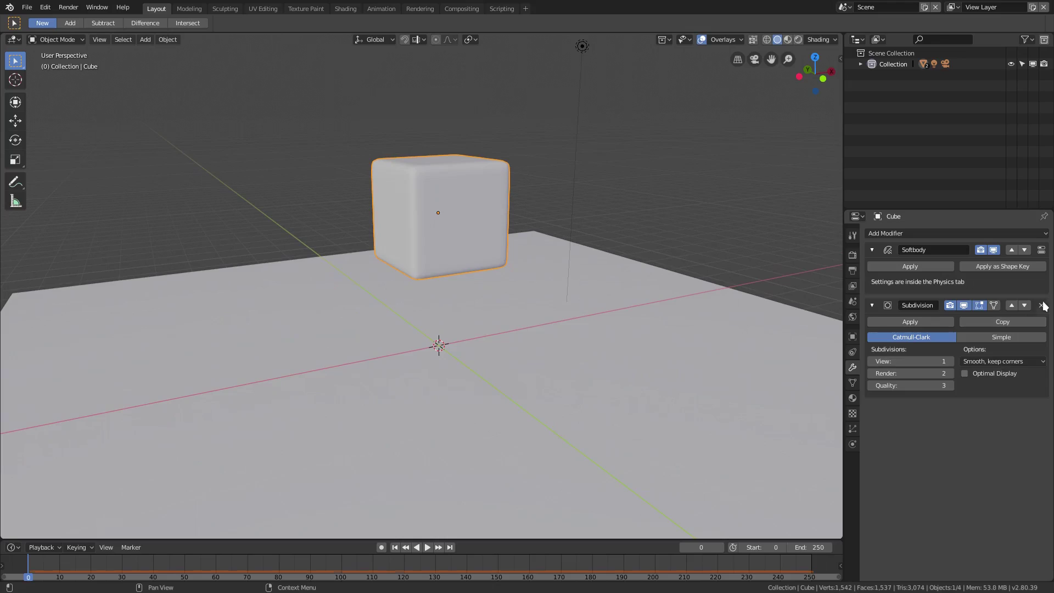
left_click(1042, 305)
middle_click_drag(494, 329, 417, 275)
left_click(166, 37)
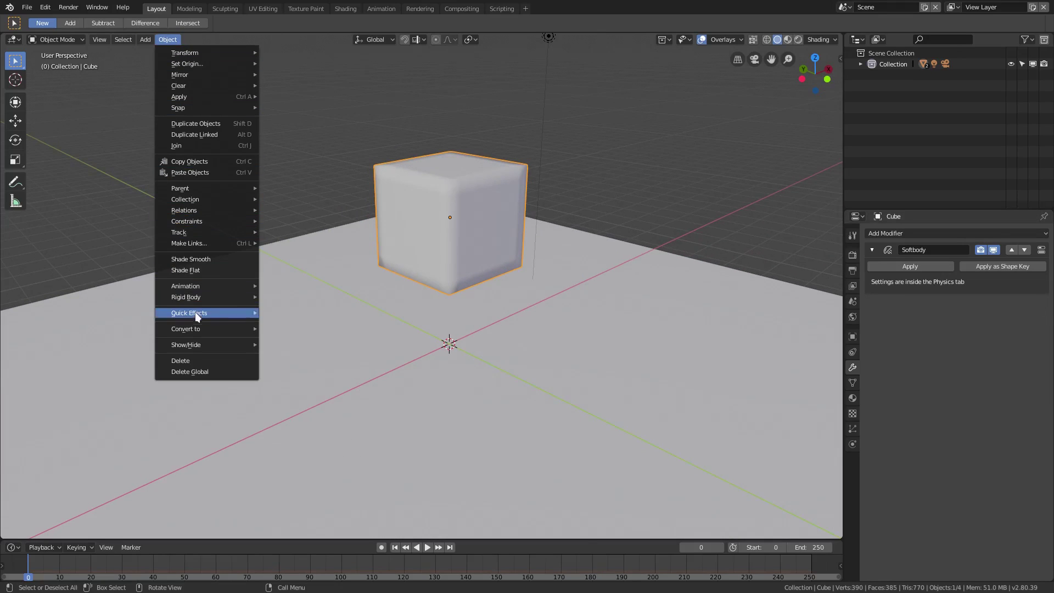
left_click(198, 271)
mouse_move(357, 297)
middle_mouse_down()
mouse_move(488, 319)
mouse_move(524, 294)
mouse_move(453, 335)
middle_mouse_up()
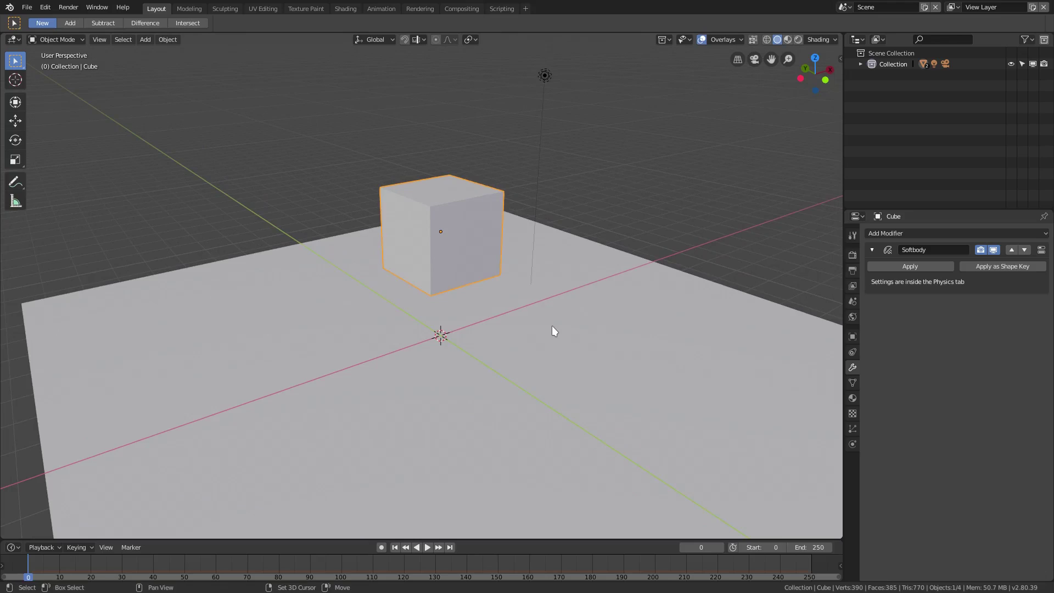
Duplicate the cube and position the copy above the original, slightly offset sideways so that the two overlap when falling.
key("shift+d")
key("z")
left_click(343, 249)
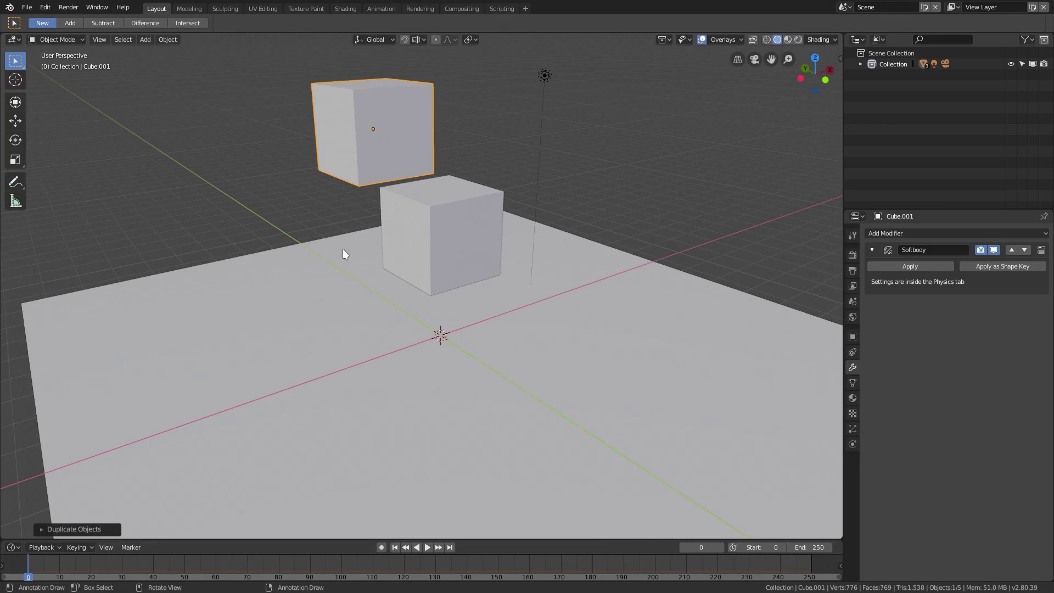
middle_click_drag(342, 249, 437, 264)
key("g")
left_click(445, 246)
key("g")
left_click(316, 257)
key("g")
left_click(439, 245)
key("g")
left_click(493, 280)
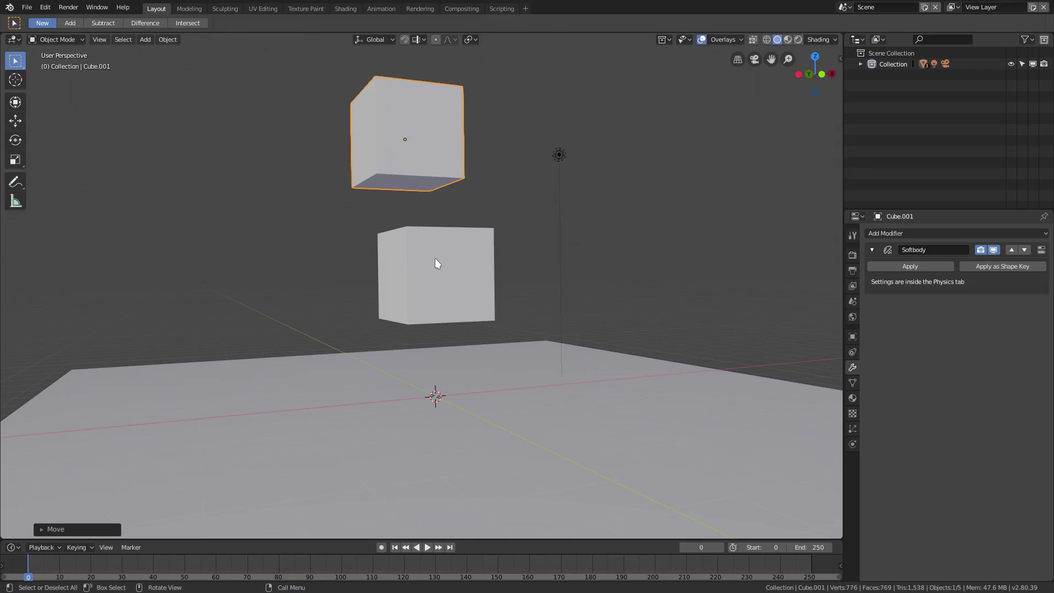
Play the simulation with both cubes falling, stop it after the impact and return to frame 0.
scroll(438, 262, "up", 1)
left_click(426, 547)
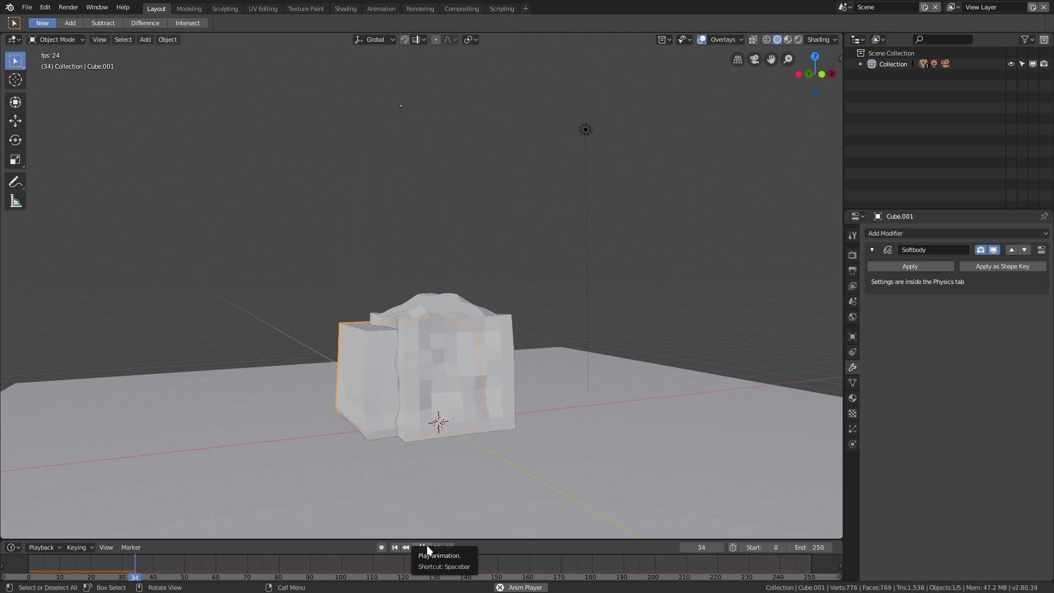
left_click(426, 546)
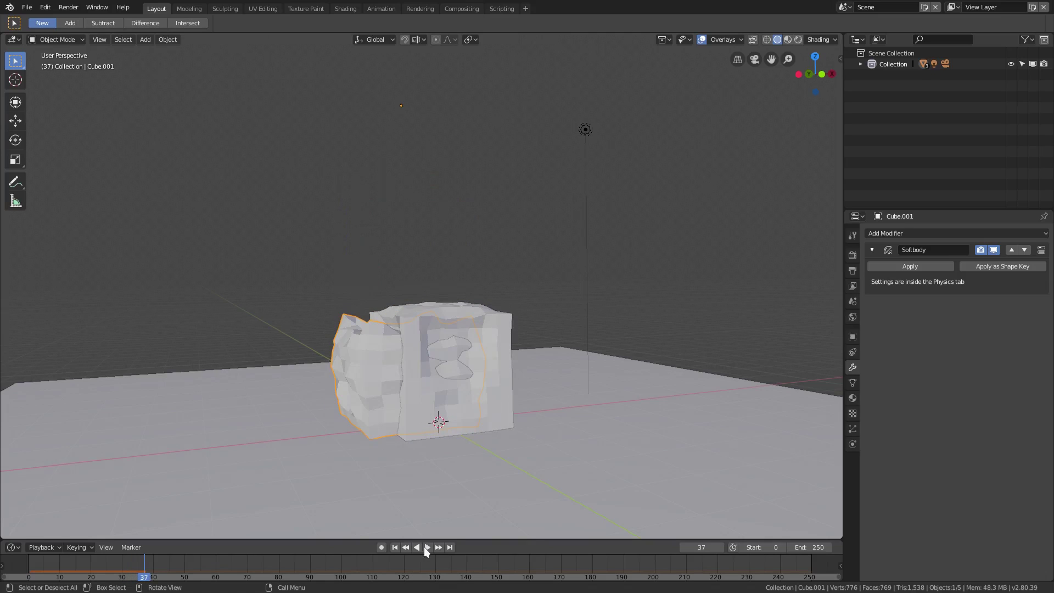
left_click(395, 548)
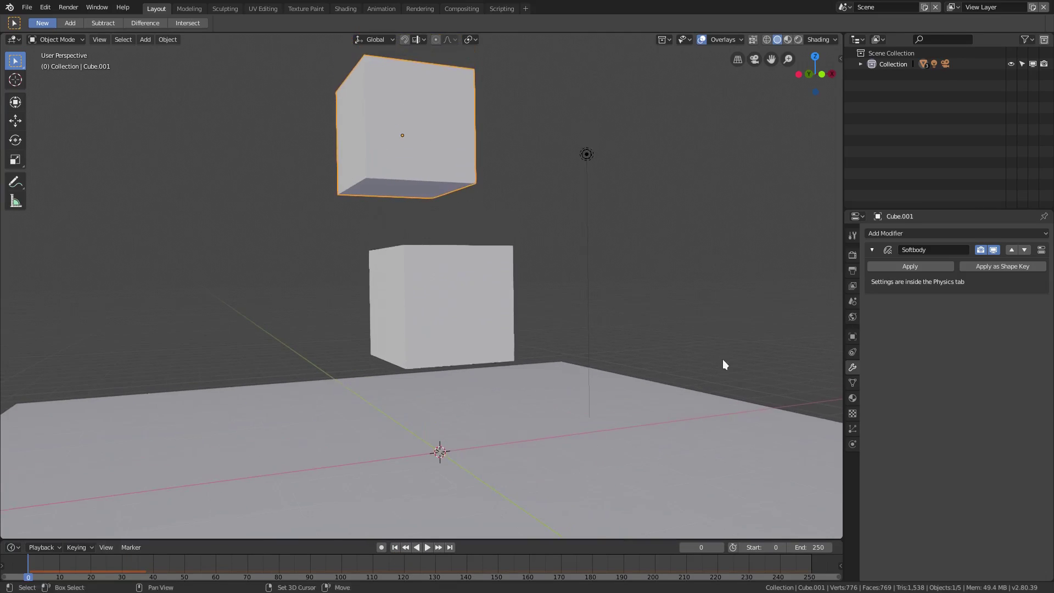
Enable Collision physics on the upper cube and on the lower cube, keeping their Soft Body physics.
left_click(852, 444)
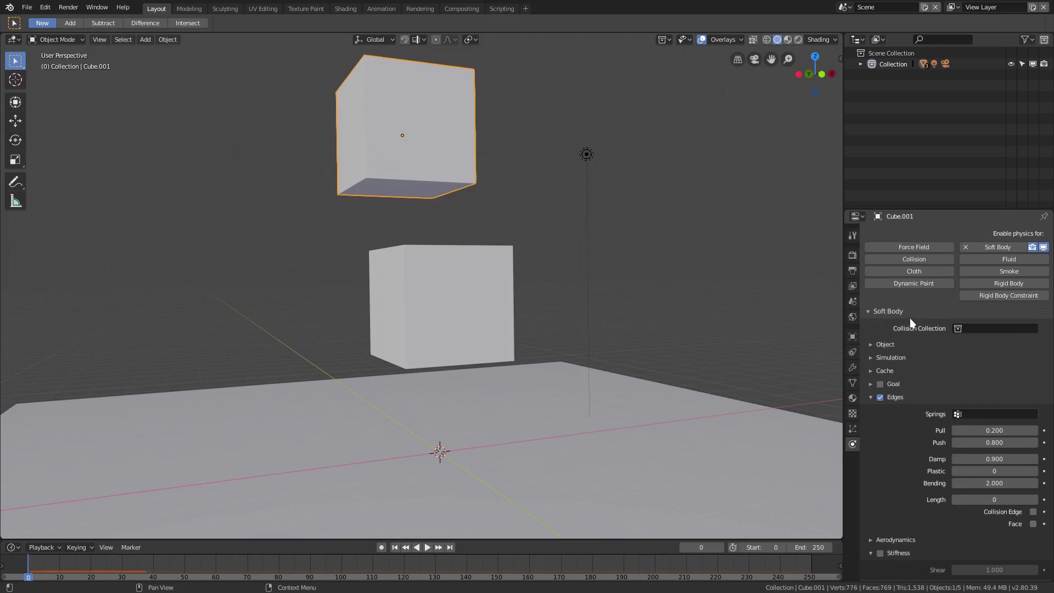
left_click(923, 260)
left_click(430, 308)
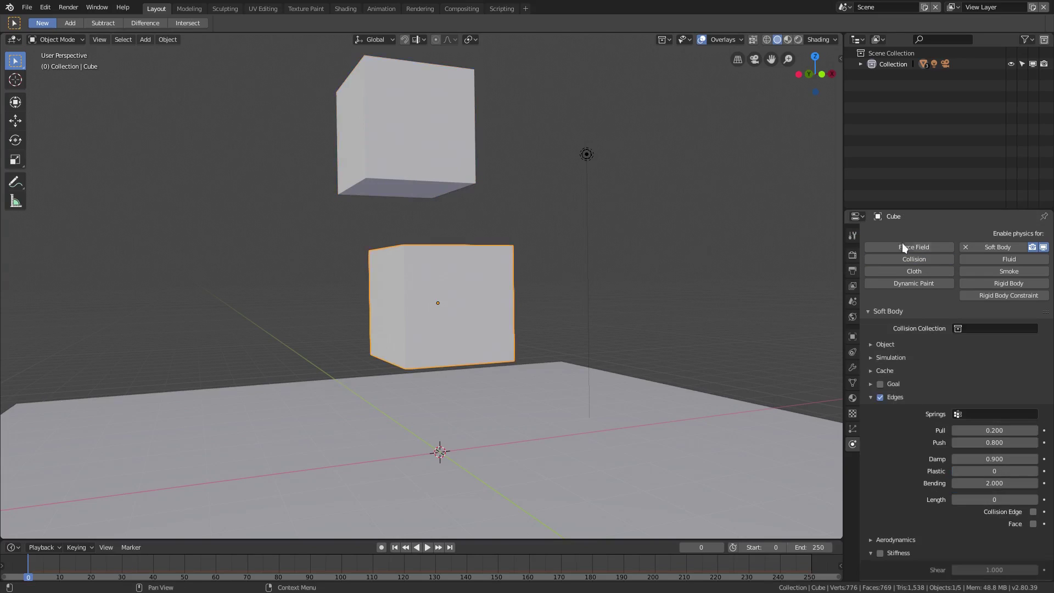
left_click(912, 261)
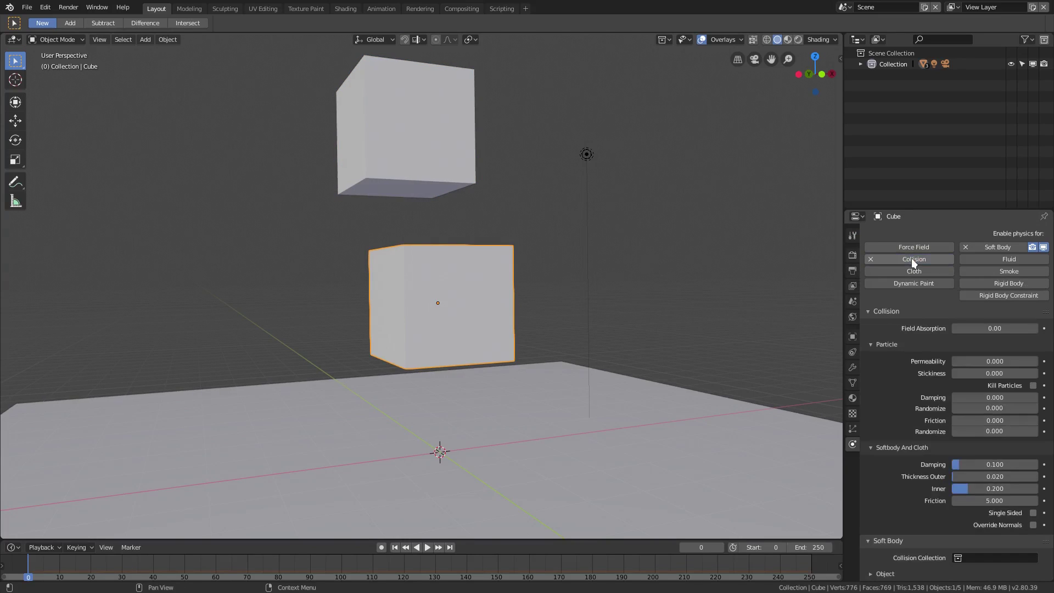
left_click(464, 165)
left_click(468, 313)
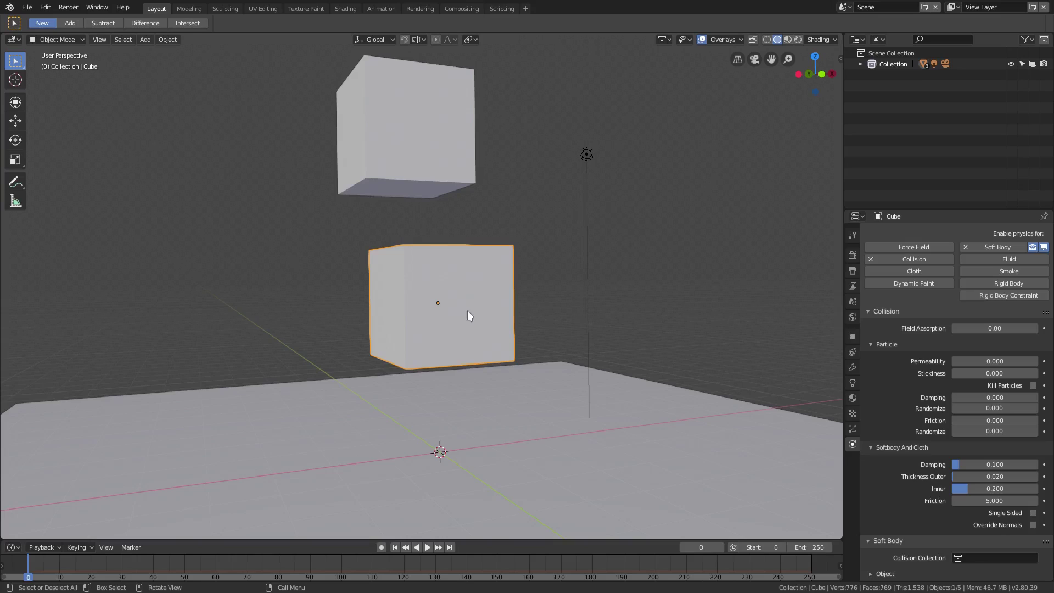
Play the simulation of the two colliding soft body cubes and bring the lower cube's Softbody And Cloth collision settings into view.
left_click(427, 548)
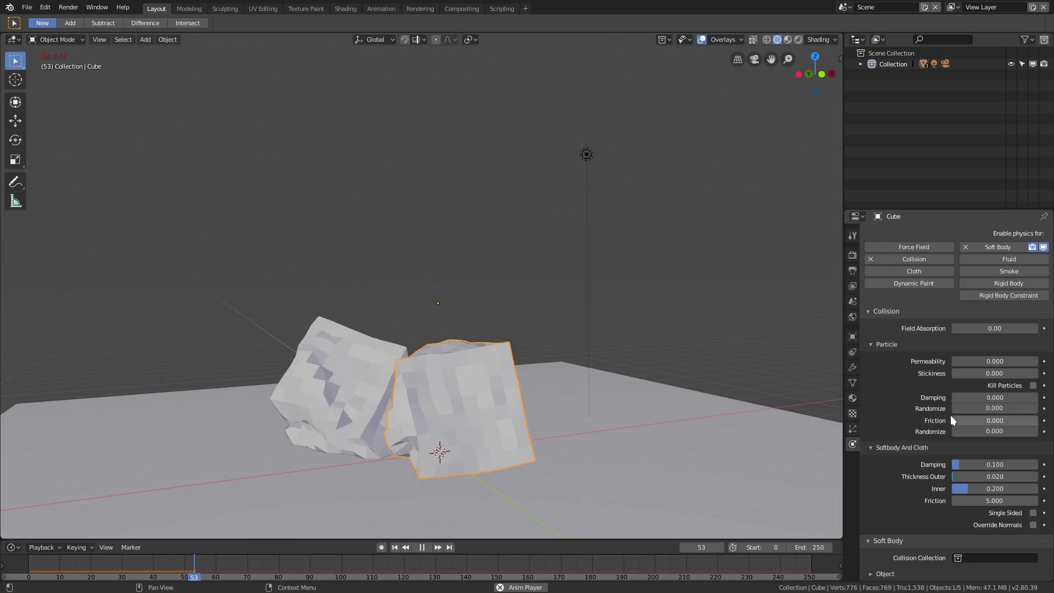
scroll(944, 459, "down", 3)
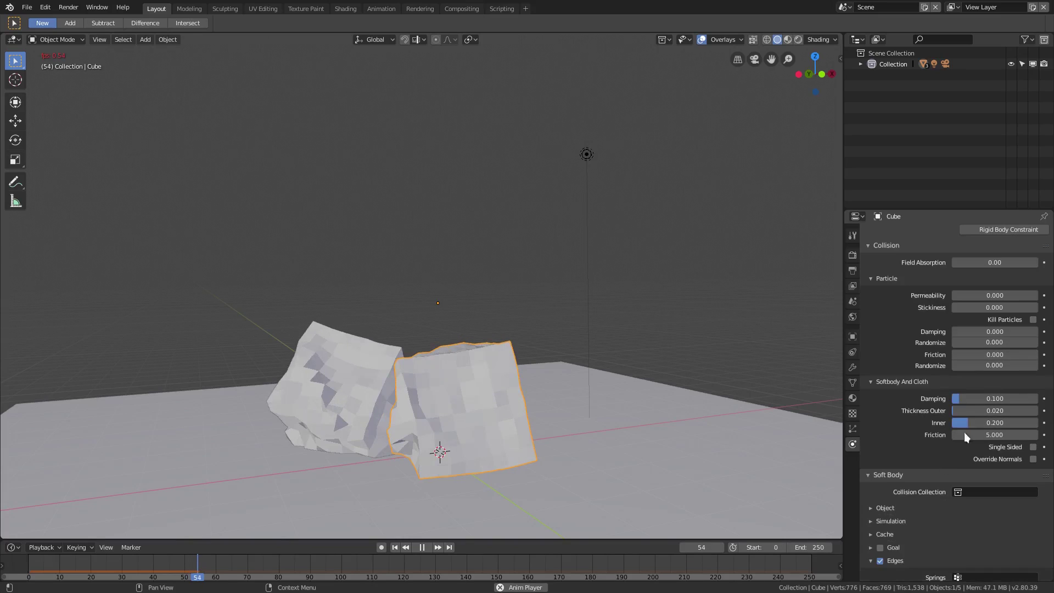